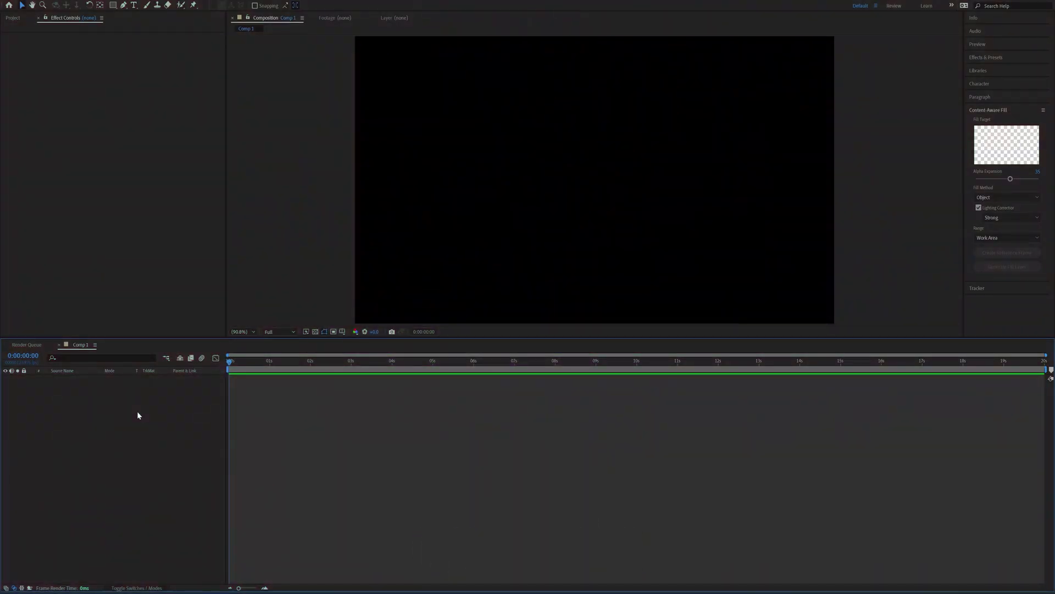
# - Create a new solid with the default settings and apply the Element effect to it
pyautogui.rightClick(142, 412)
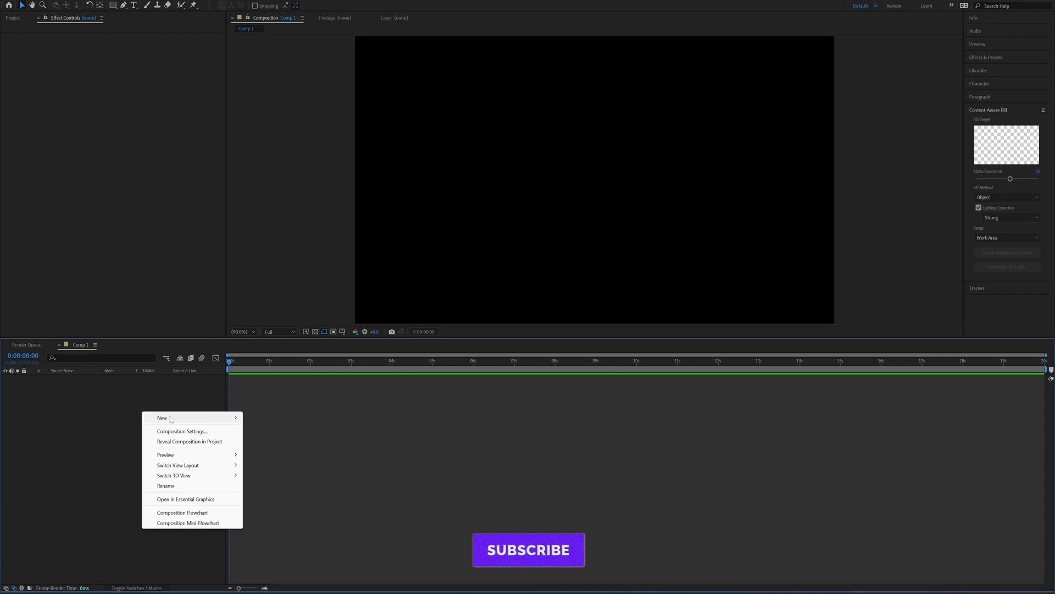
pyautogui.moveTo(171, 418)
pyautogui.click(274, 445)
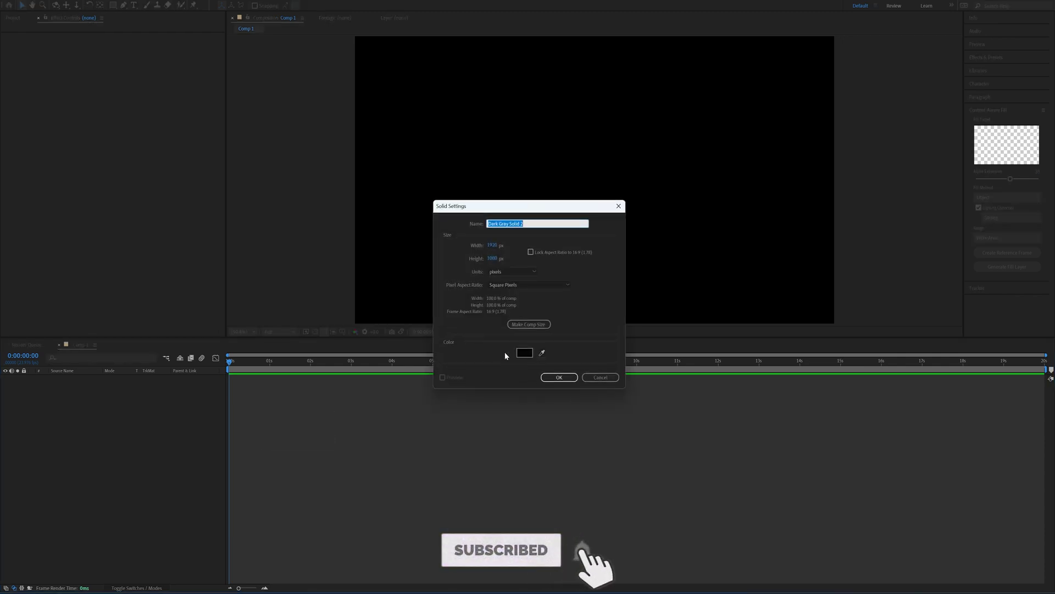
pyautogui.click(555, 377)
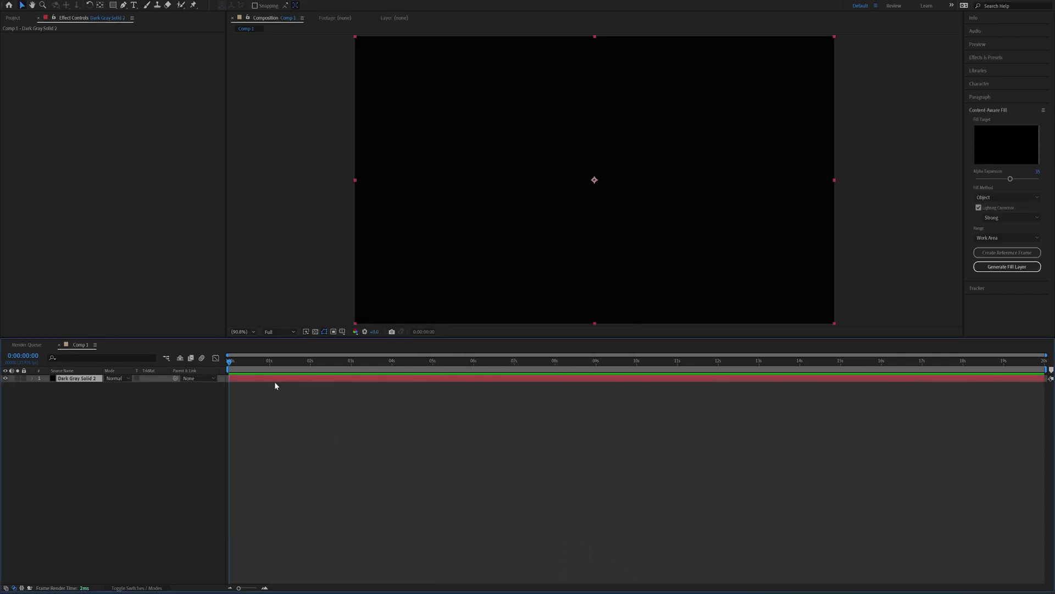
pyautogui.hotkey('ctrl', 'space')
pyautogui.write('element')
pyautogui.press('Return')
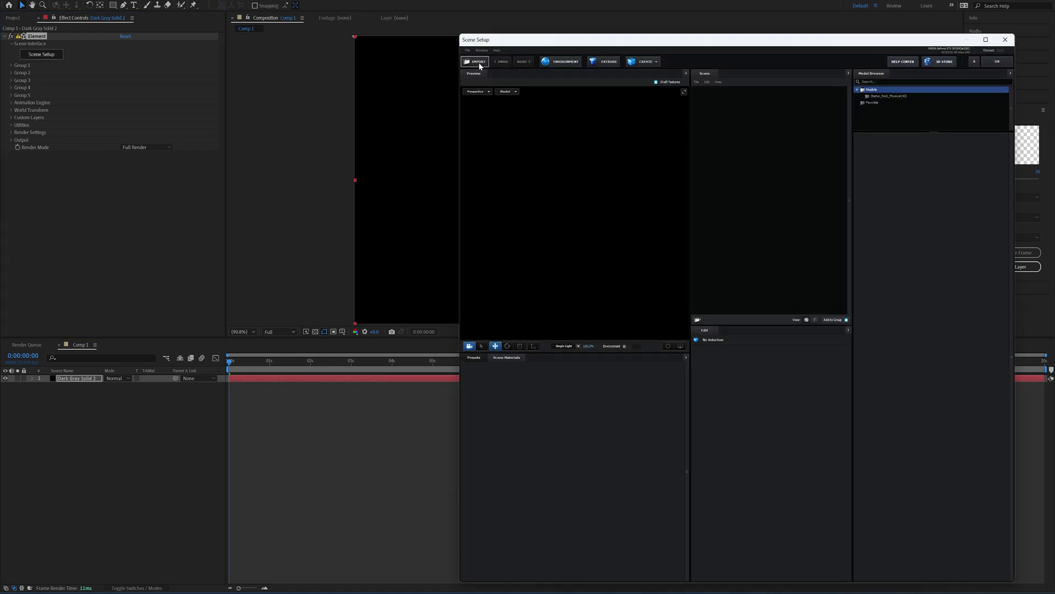
# - Import the wooden_sphere 3D object with default import preferences and turn on Normalize Size for it
pyautogui.click(479, 63)
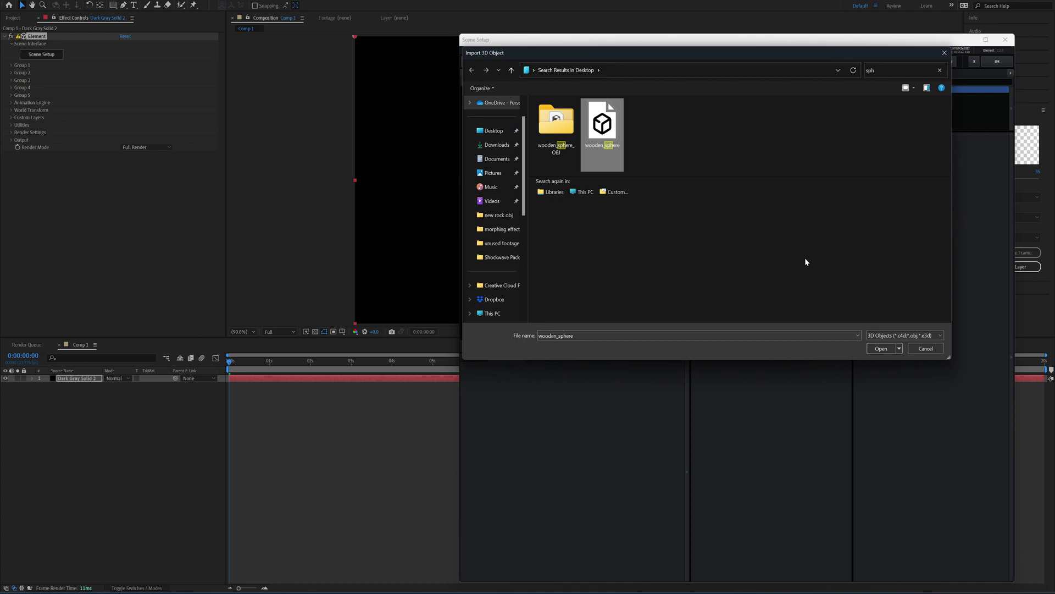
pyautogui.click(881, 348)
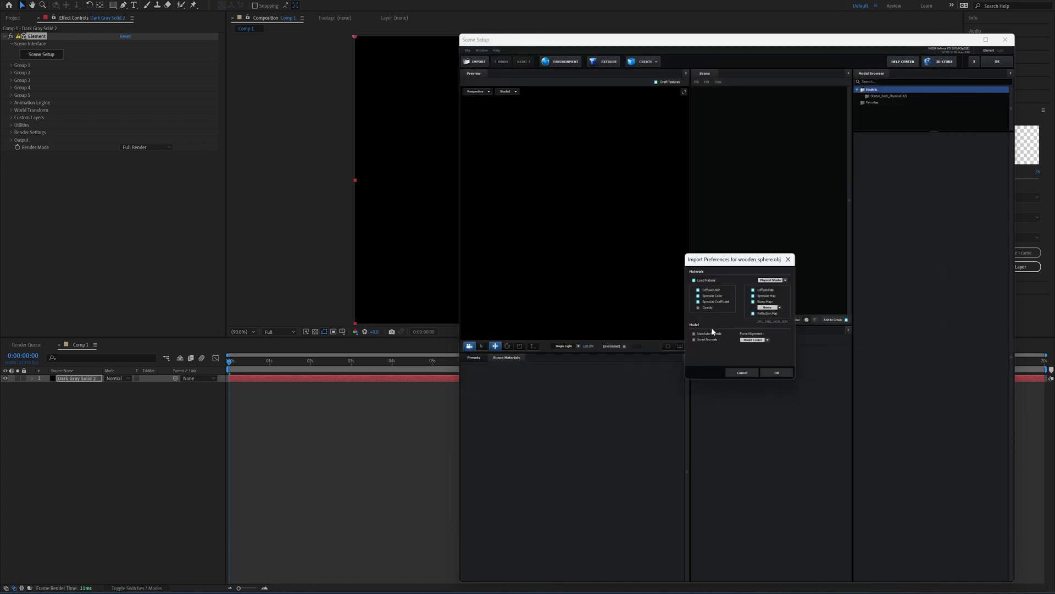
pyautogui.click(776, 374)
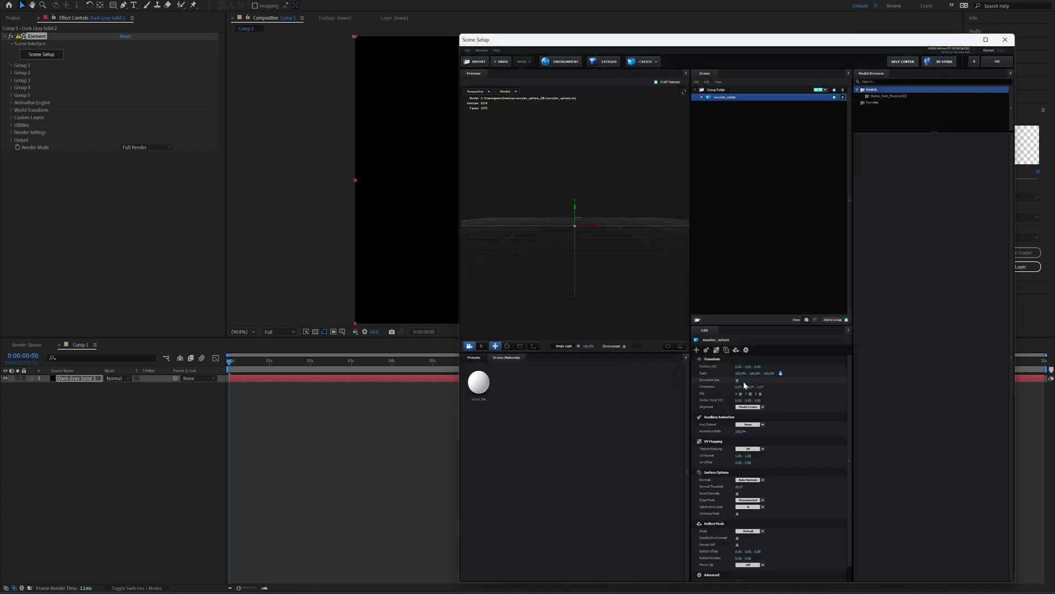
pyautogui.click(737, 381)
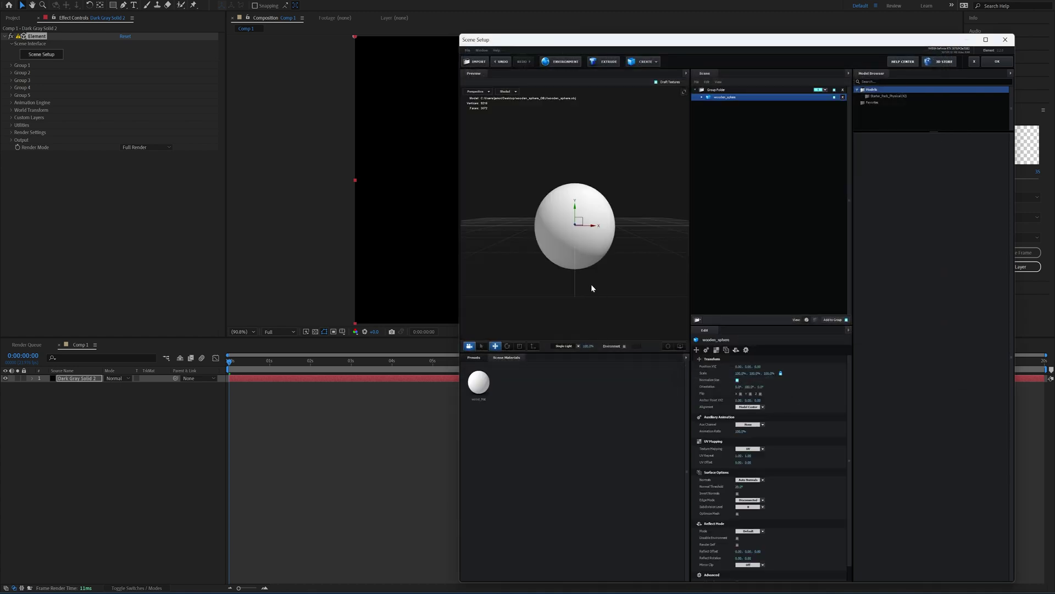
# - Apply the Chrome material from the Physical presets to the sphere and accept the scene setup
pyautogui.click(477, 358)
pyautogui.click(487, 385)
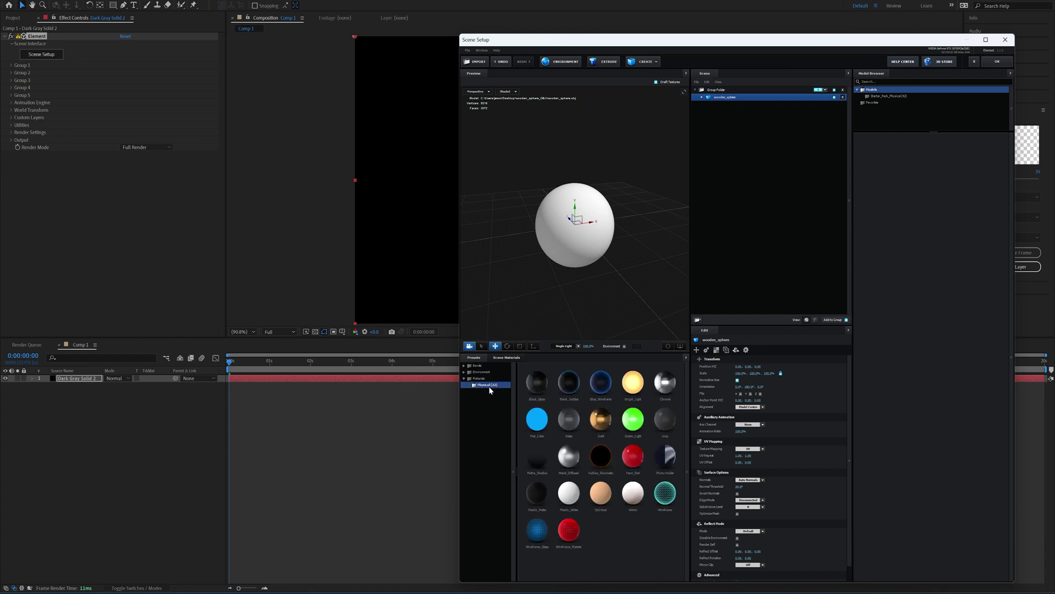
pyautogui.doubleClick(665, 382)
pyautogui.moveTo(639, 297)
pyautogui.mouseDown()
pyautogui.moveTo(601, 254)
pyautogui.moveTo(557, 309)
pyautogui.moveTo(659, 246)
pyautogui.moveTo(643, 298)
pyautogui.mouseUp()
pyautogui.click(997, 61)
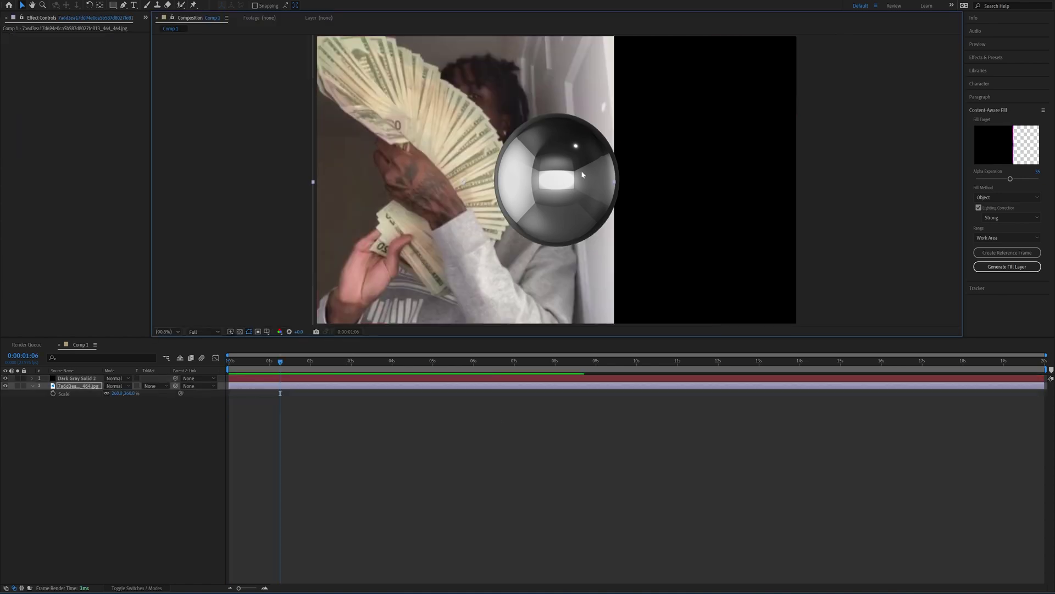
# - Align the photo with the left edge of the composition and rename its layer as layer
pyautogui.moveTo(410, 130); pyautogui.dragTo(416, 169)
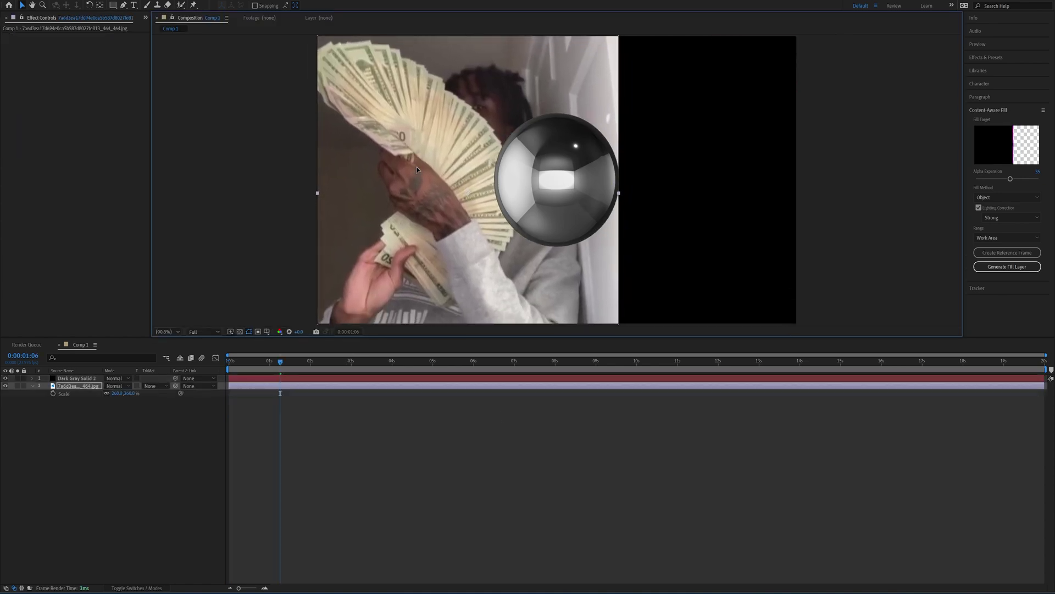
pyautogui.click(360, 386)
pyautogui.press('Return')
pyautogui.write('layer')
pyautogui.press('Return')
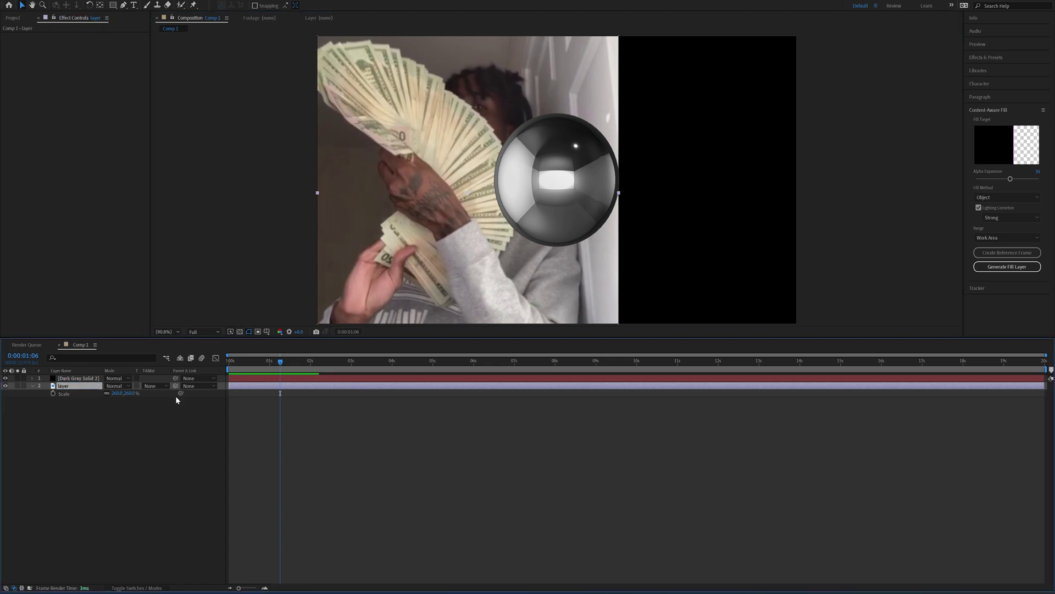
# - Assign the photo layer to Layer 1 of Element's Custom Texture Maps on the sphere solid
pyautogui.click(264, 378)
pyautogui.click(11, 118)
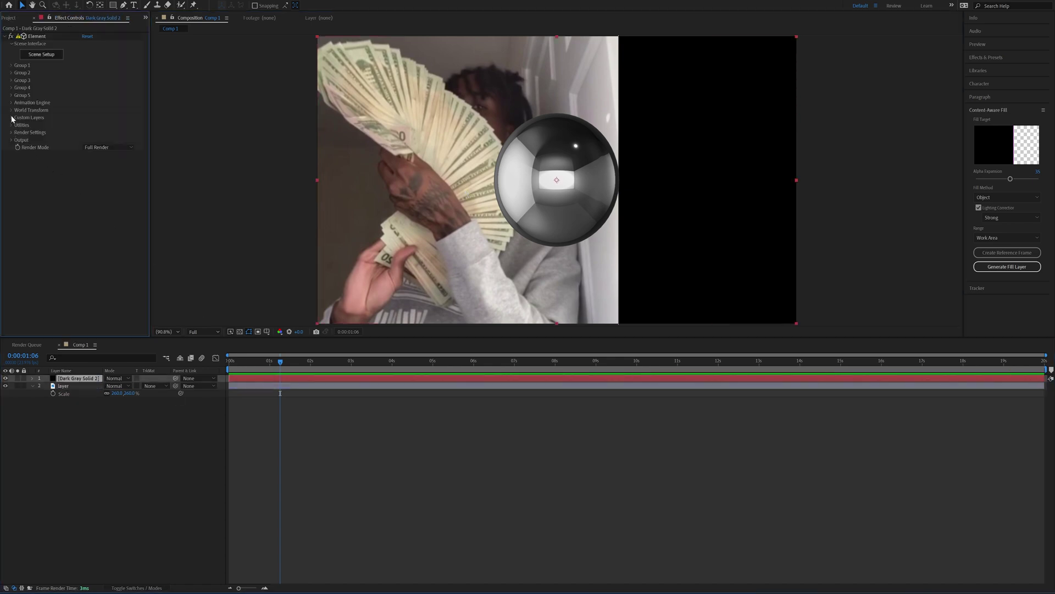
pyautogui.click(18, 133)
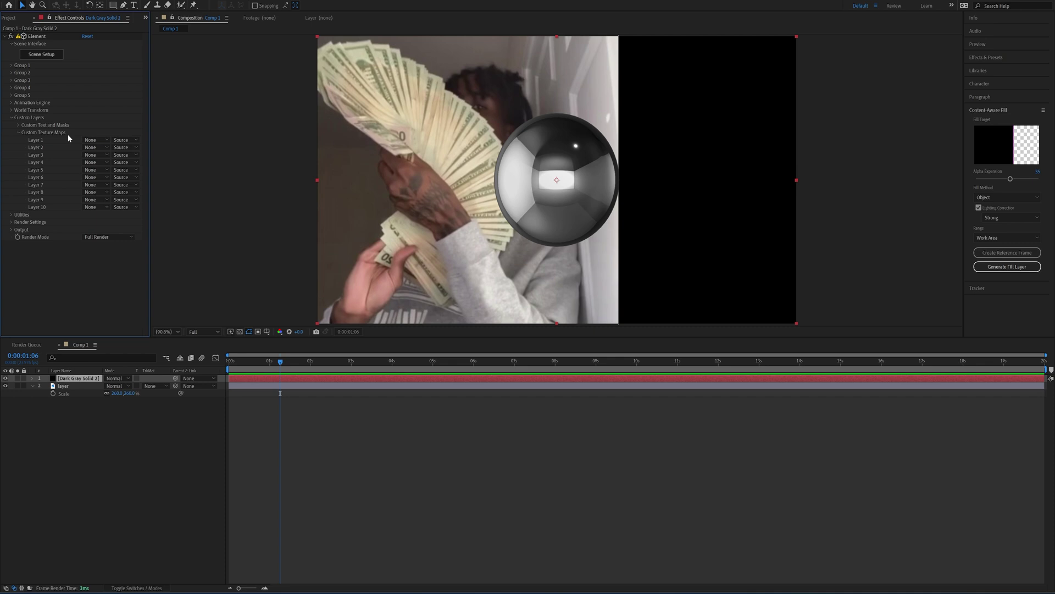
pyautogui.click(97, 141)
pyautogui.click(121, 173)
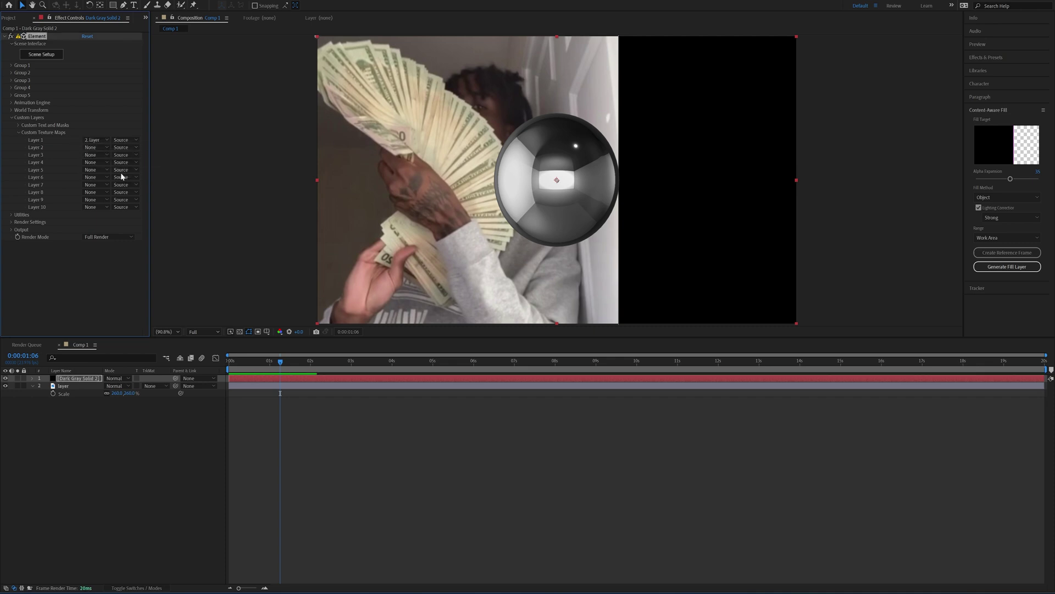
# - Set the Chrome material's Environment texture to Custom Layer 1 and accept the scene setup
pyautogui.click(40, 58)
pyautogui.click(506, 358)
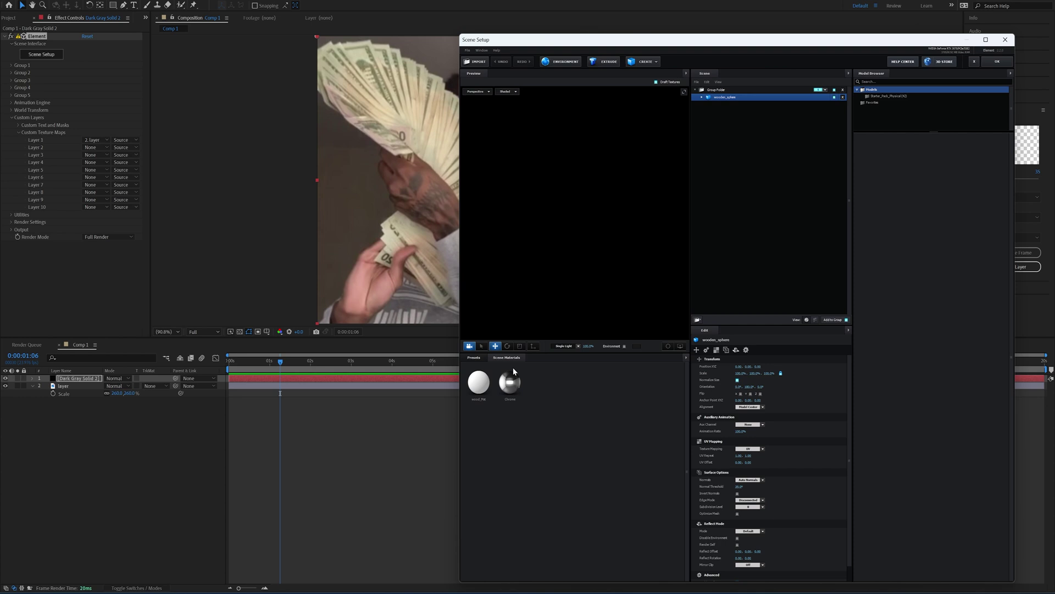
pyautogui.click(513, 387)
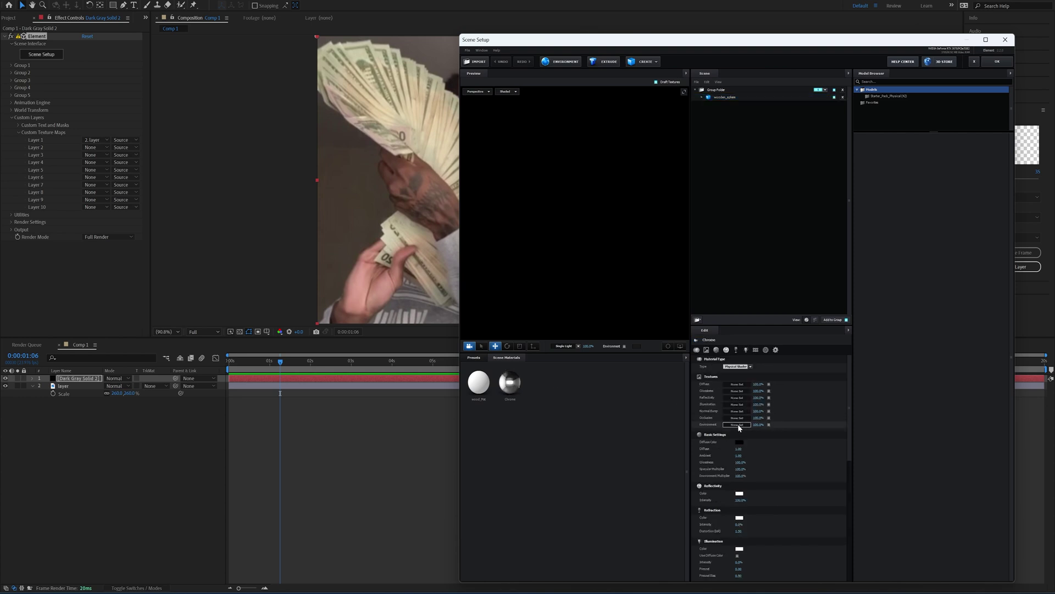
pyautogui.click(737, 424)
pyautogui.click(738, 398)
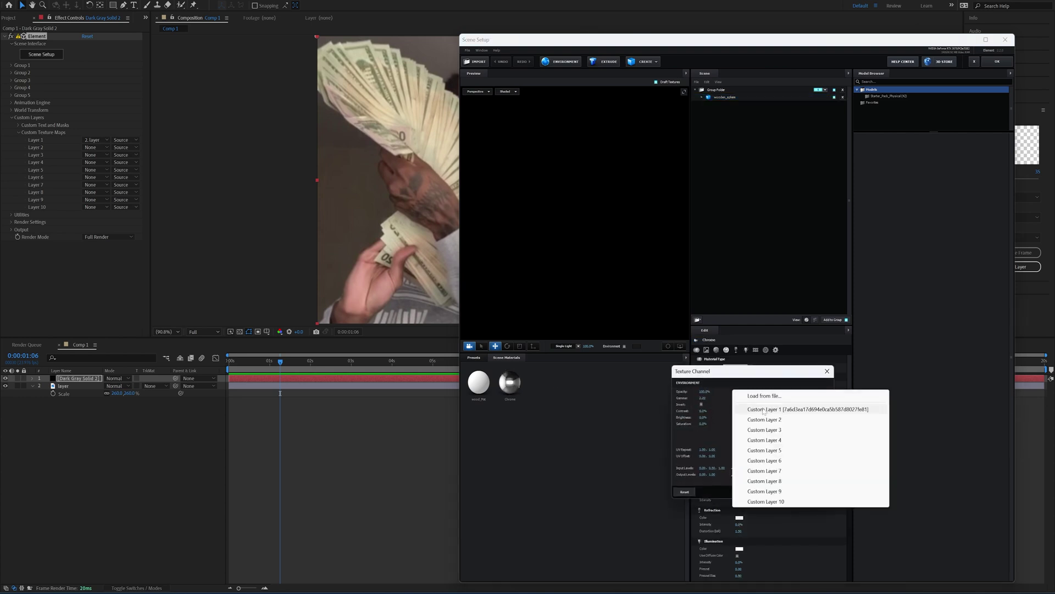
pyautogui.click(764, 409)
pyautogui.click(811, 491)
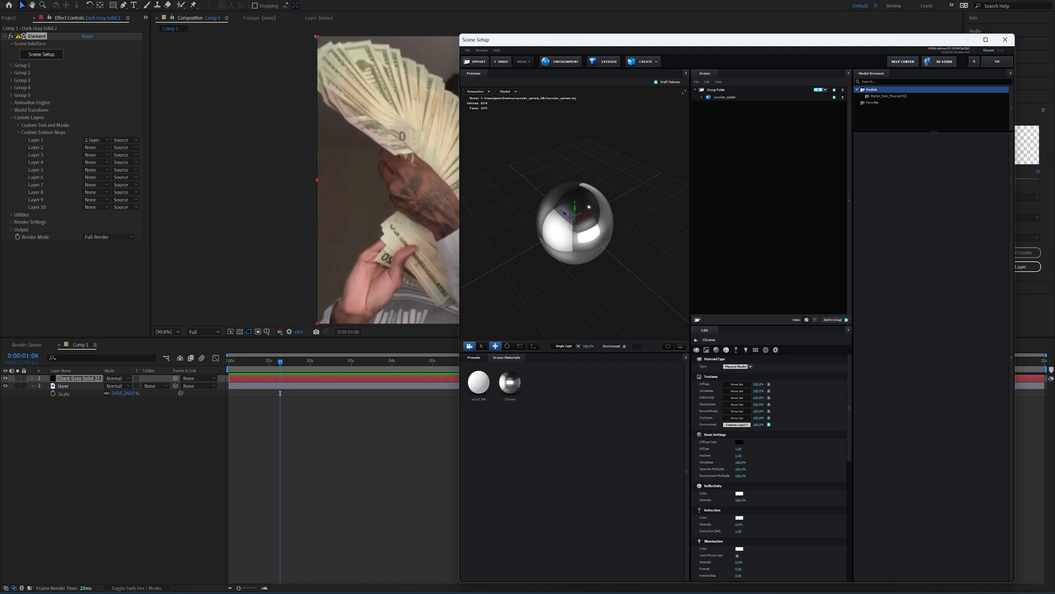
pyautogui.click(997, 61)
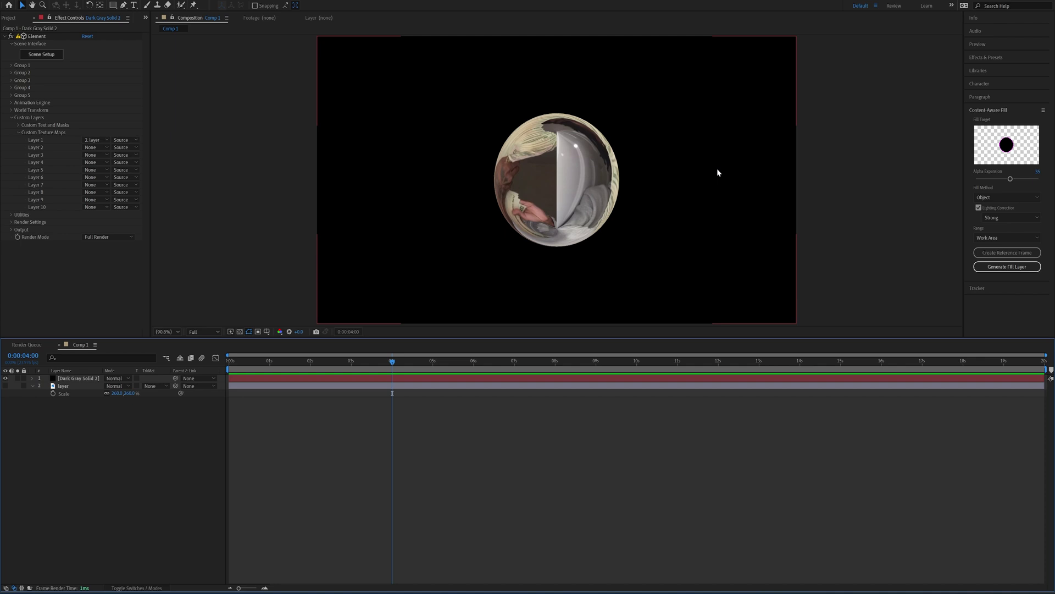
# - Create a second solid with the default settings and apply the Element effect to it
pyautogui.rightClick(169, 428)
pyautogui.moveTo(181, 434)
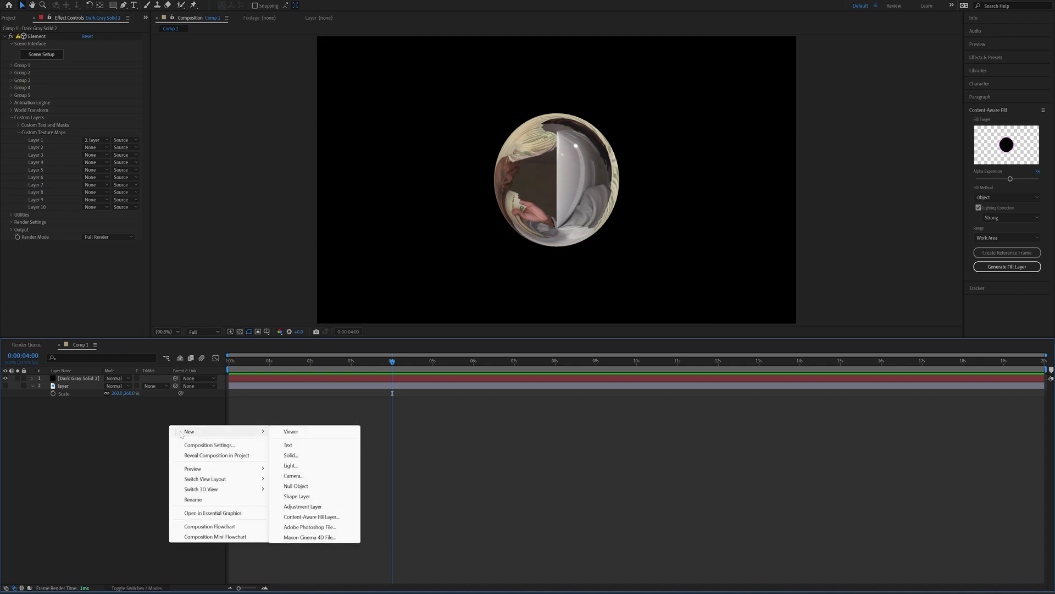
pyautogui.click(291, 455)
pyautogui.click(558, 376)
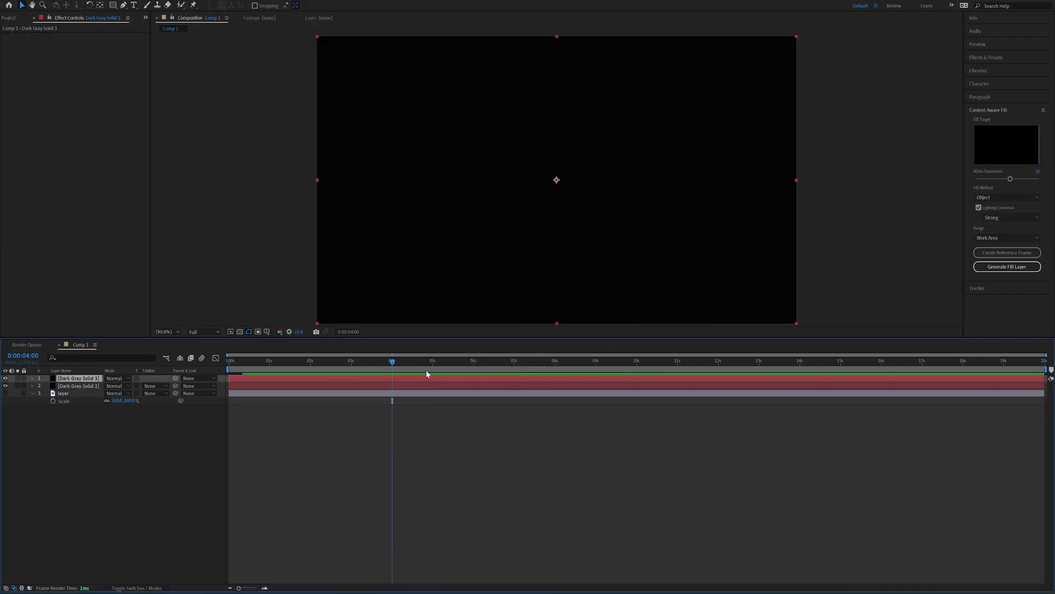
pyautogui.hotkey('ctrl', 'space')
pyautogui.write('element')
pyautogui.press('Return')
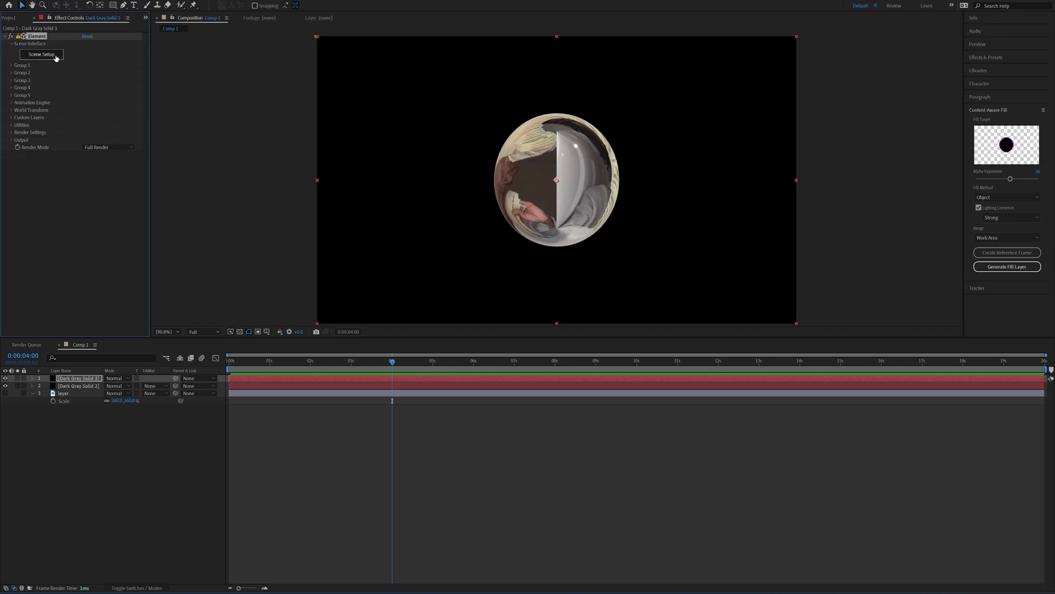
# - Import the earth lp final.obj model into the second solid's Element scene
pyautogui.click(55, 56)
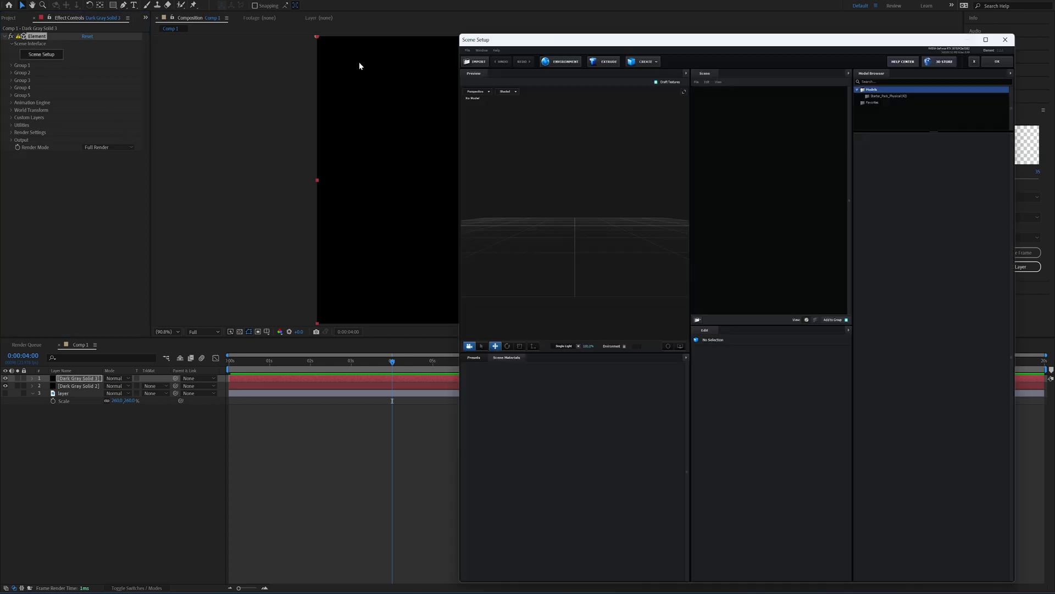
pyautogui.click(476, 62)
pyautogui.doubleClick(601, 128)
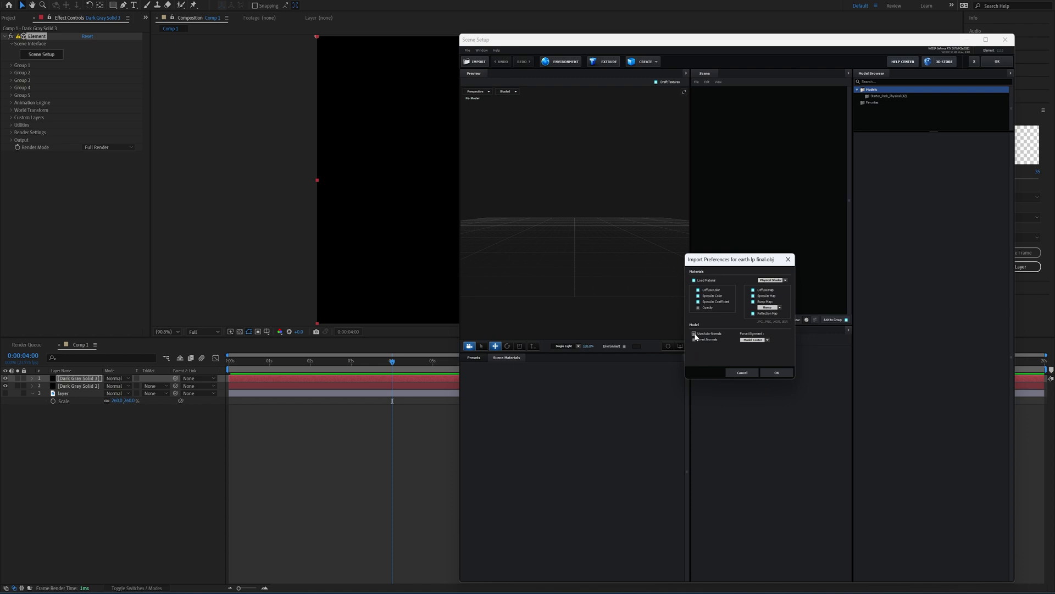
pyautogui.click(788, 372)
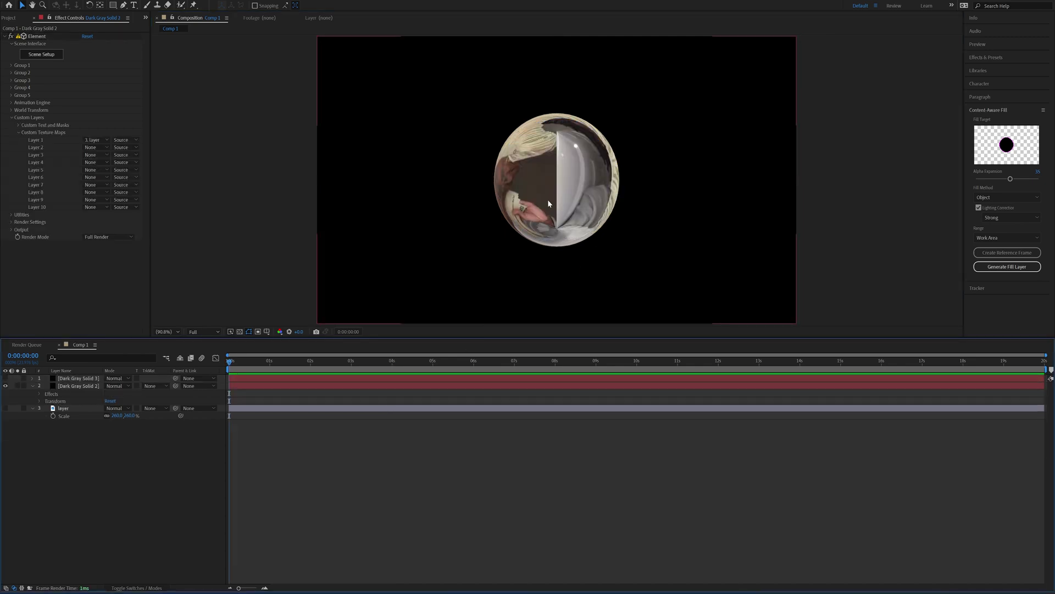
# - Animate the chrome sphere with Position keyframes from the left side of the frame at 0:00 to the right side, and preview the motion
pyautogui.moveTo(548, 201); pyautogui.dragTo(459, 197)
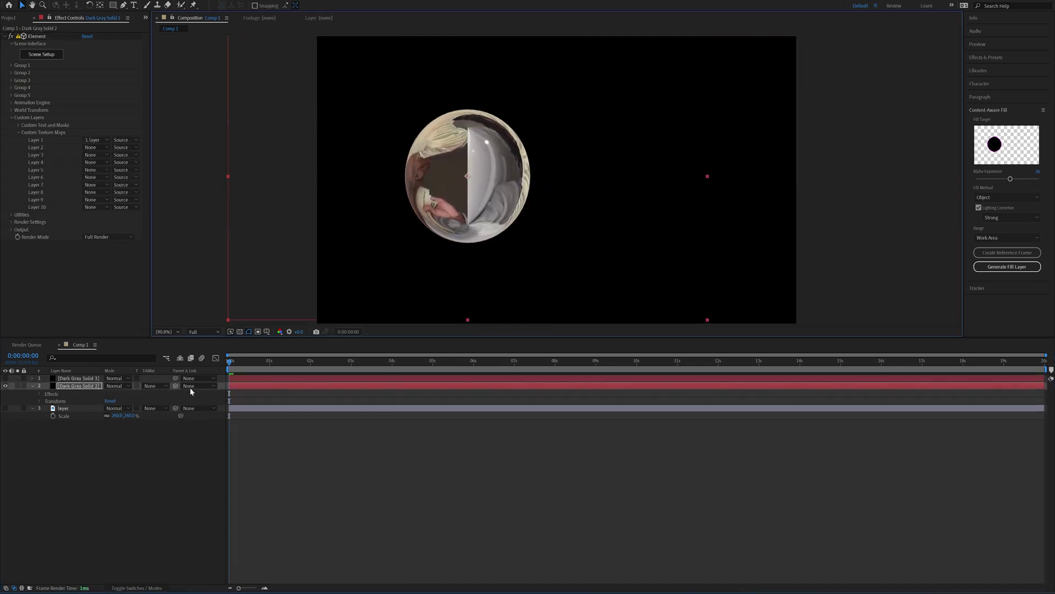
pyautogui.click(40, 401)
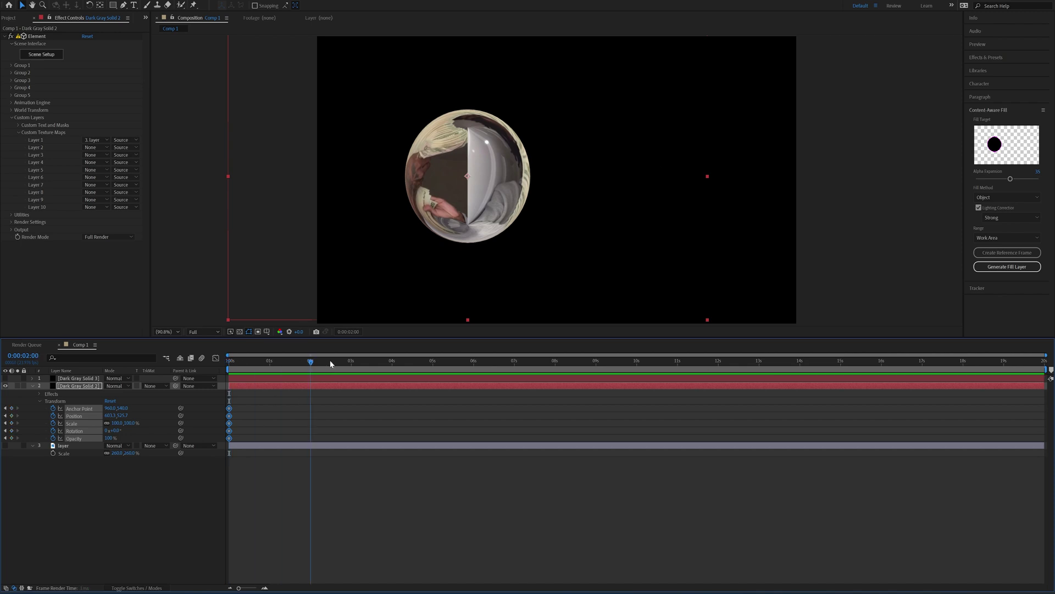
pyautogui.moveTo(485, 222); pyautogui.dragTo(679, 222)
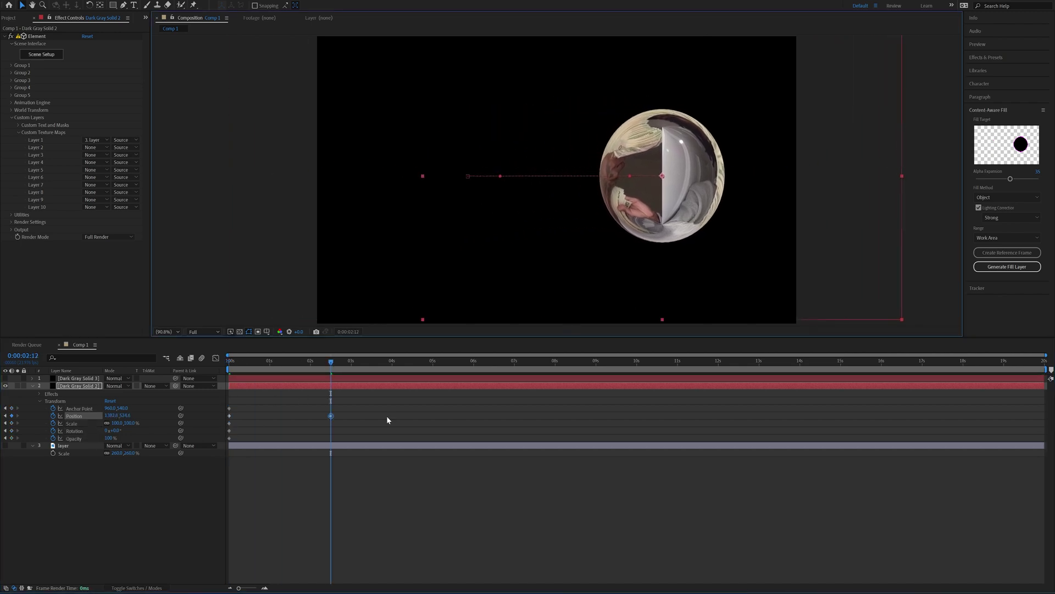
pyautogui.press('Home')
pyautogui.press('space')
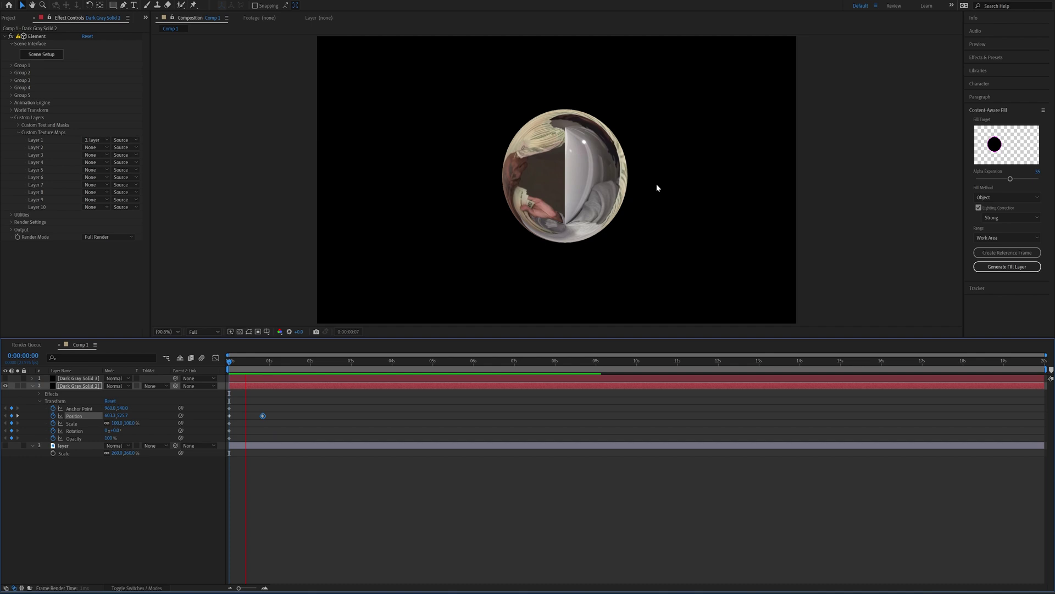
# - Show the Earth solid, copy the chrome sphere's Transform keyframes onto it, and preview the matching motion
pyautogui.click(238, 378)
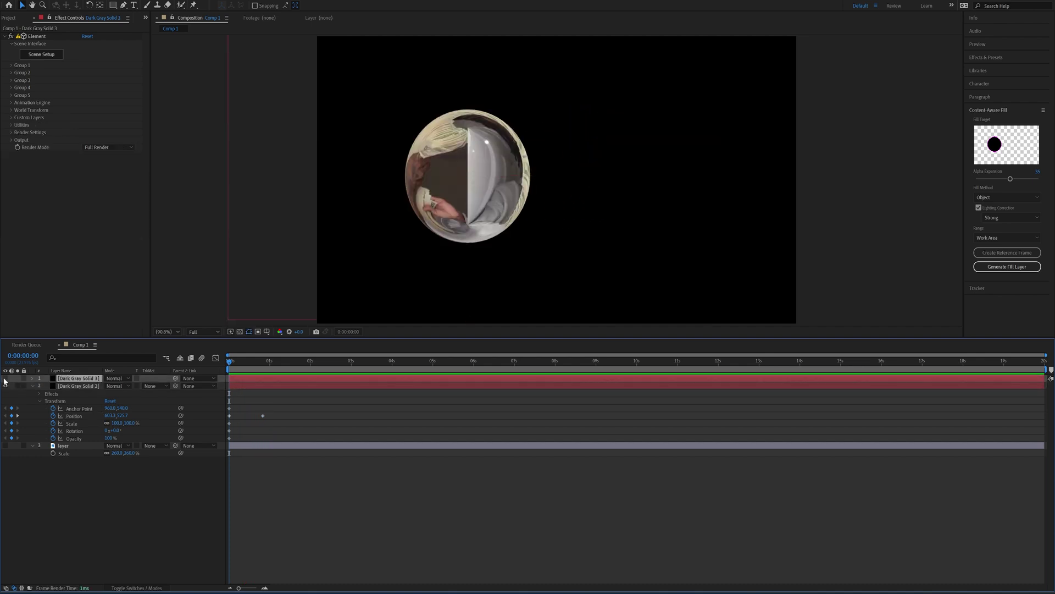
pyautogui.click(77, 402)
pyautogui.click(312, 407)
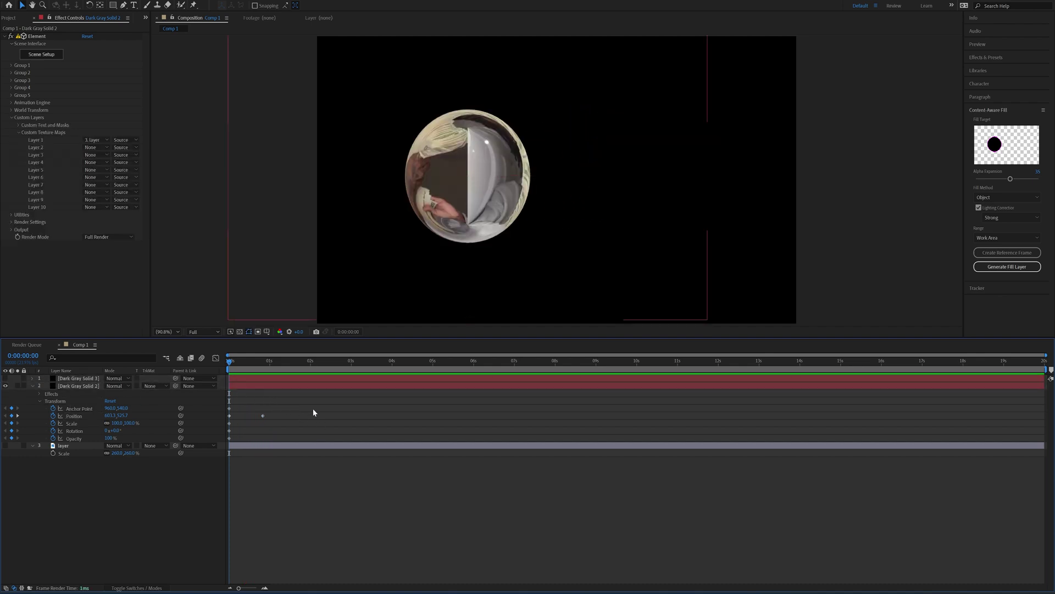
pyautogui.click(308, 377)
pyautogui.press('space')
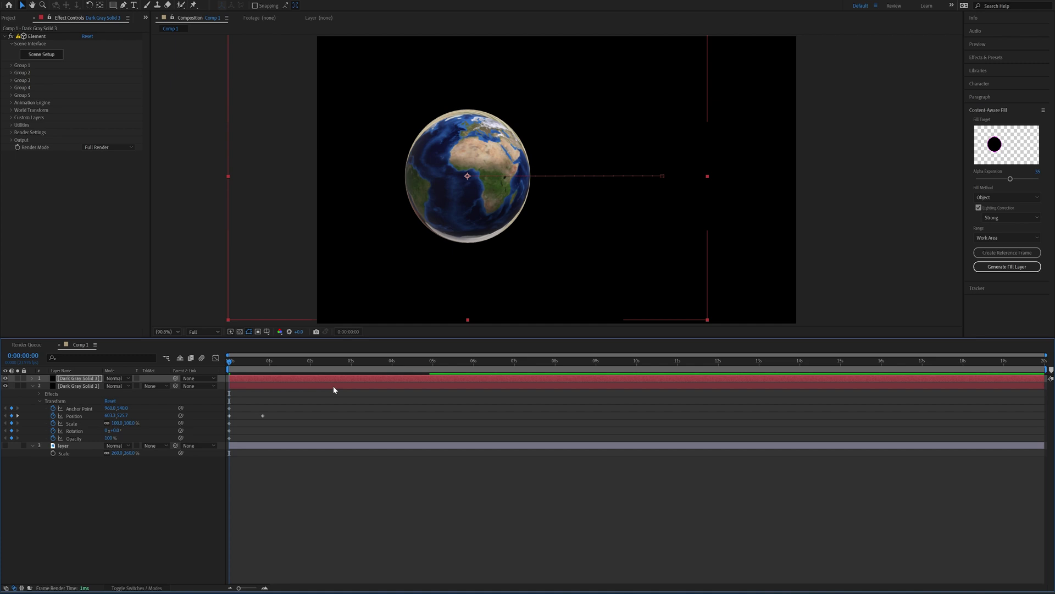
pyautogui.press('space')
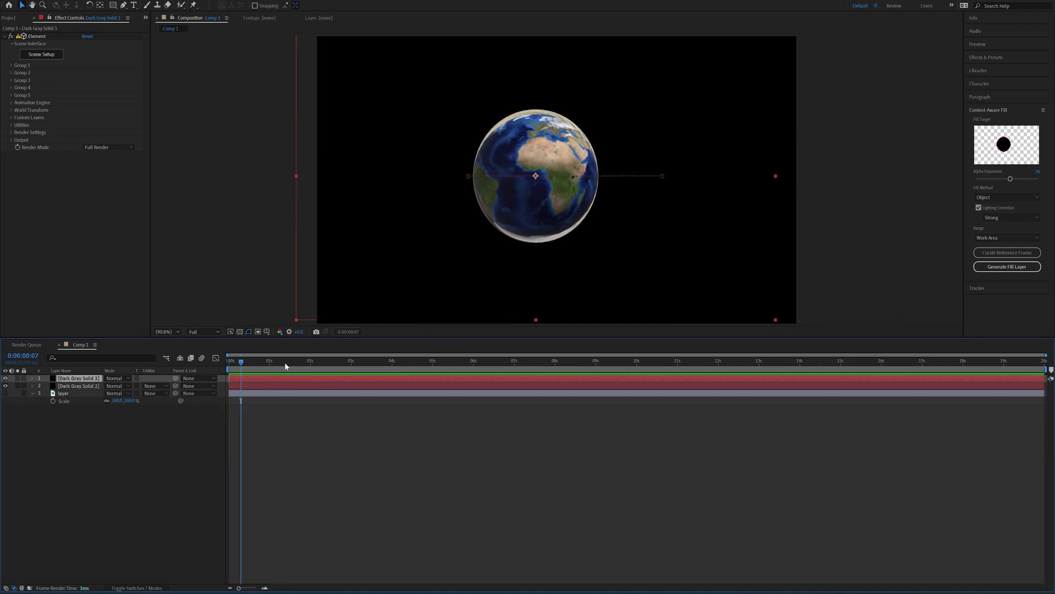
# - Show the Earth solid's Opacity and start fade-in keyframes with a nearly transparent value at frame 7
pyautogui.hotkey('alt', 'shift', 't')
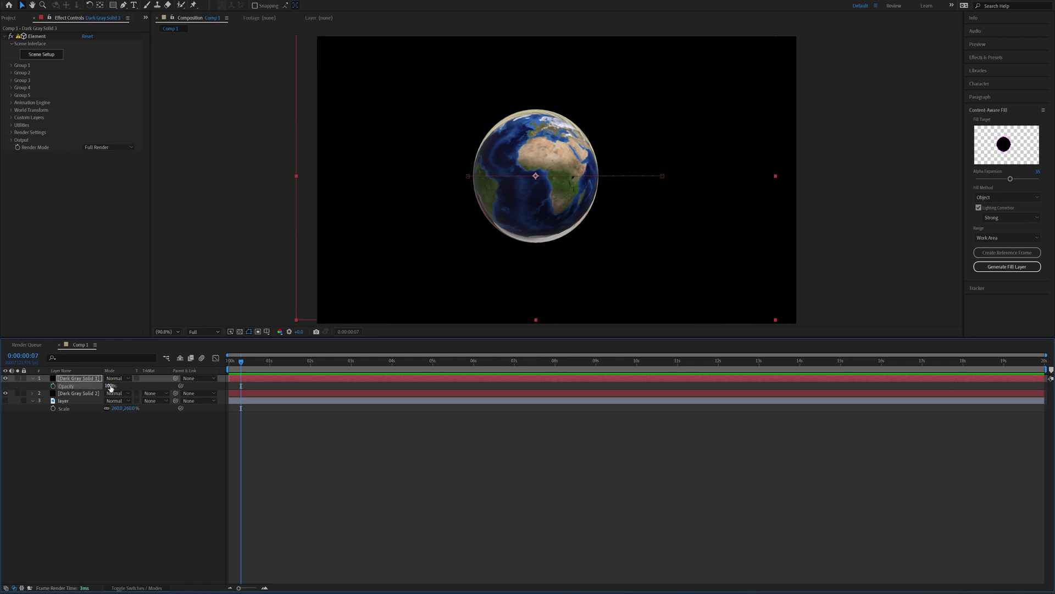
pyautogui.moveTo(89, 390); pyautogui.dragTo(56, 392)
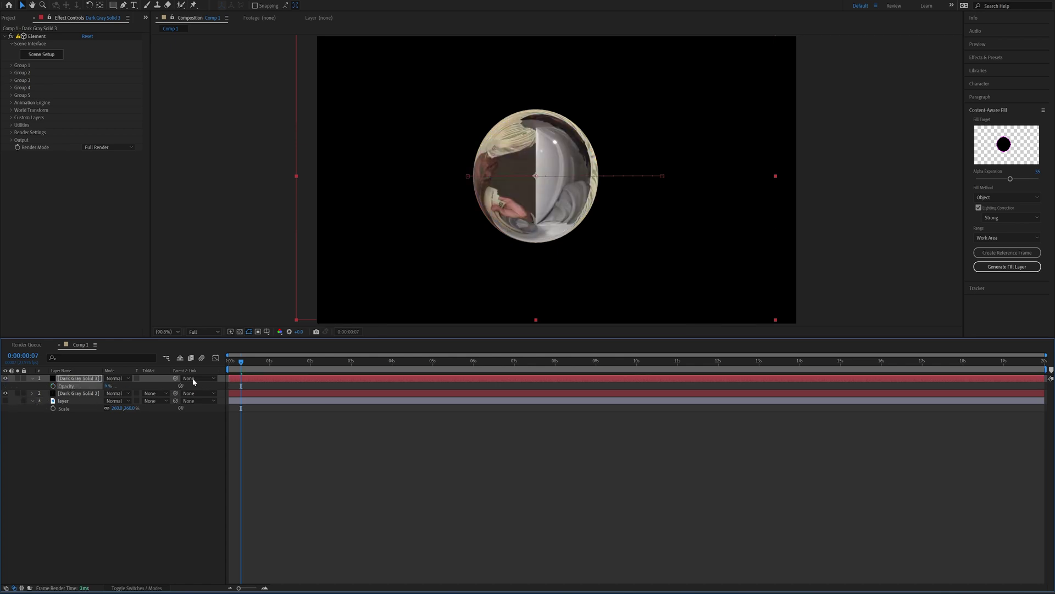
pyautogui.click(53, 386)
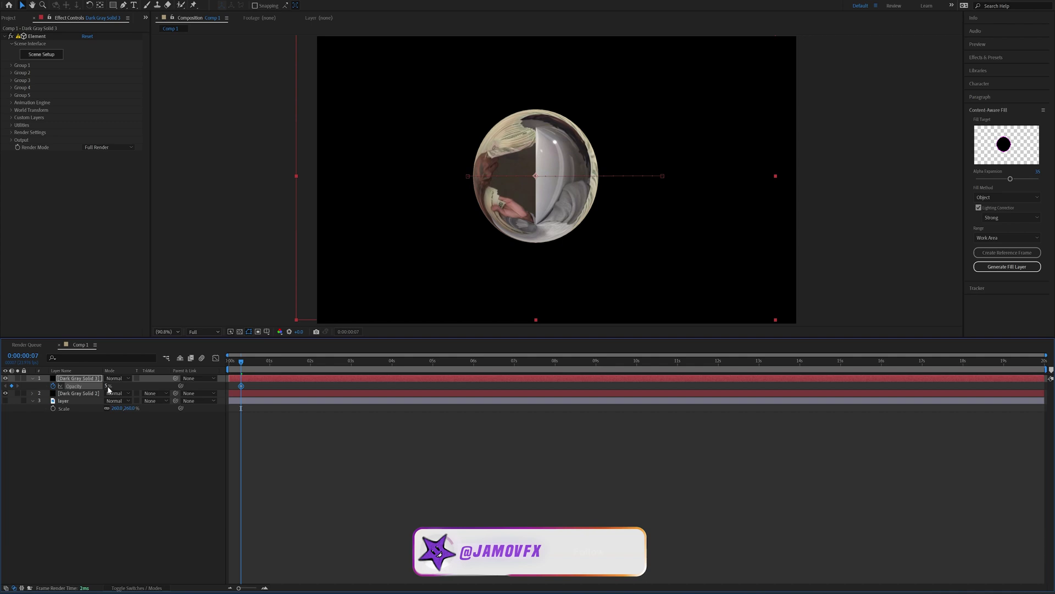
pyautogui.moveTo(242, 363); pyautogui.dragTo(258, 365)
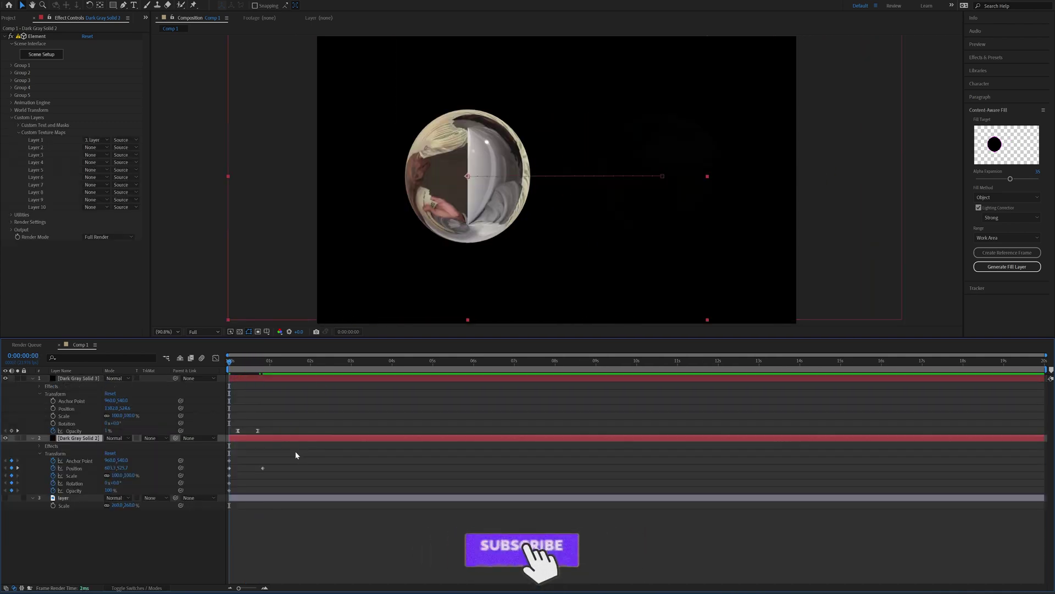
# - Apply Easy Ease to all of the chrome sphere's Transform keyframes
pyautogui.moveTo(296, 455); pyautogui.dragTo(224, 497)
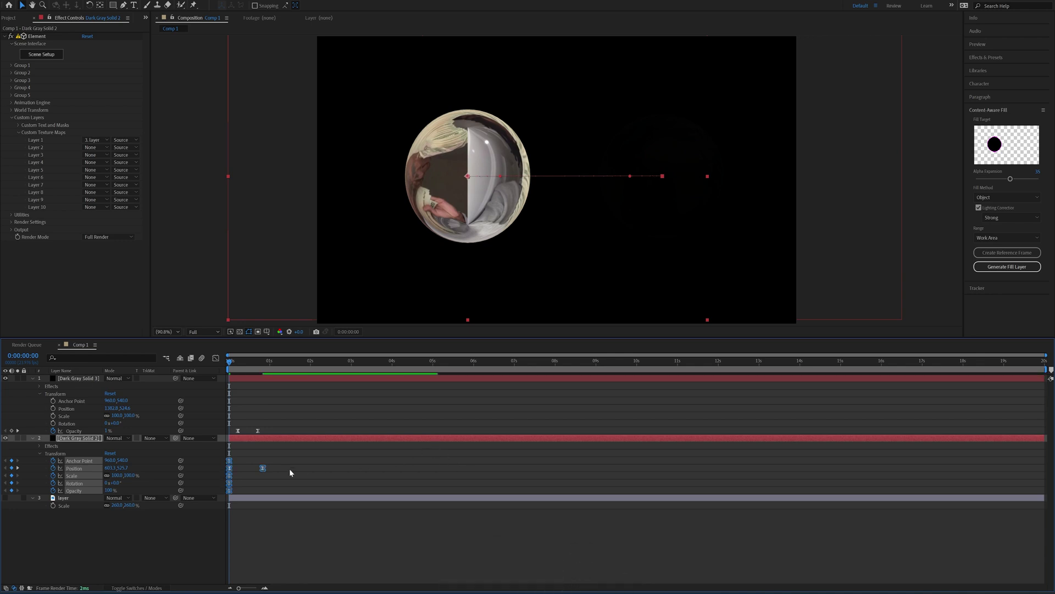
pyautogui.rightClick(262, 468)
pyautogui.moveTo(299, 462)
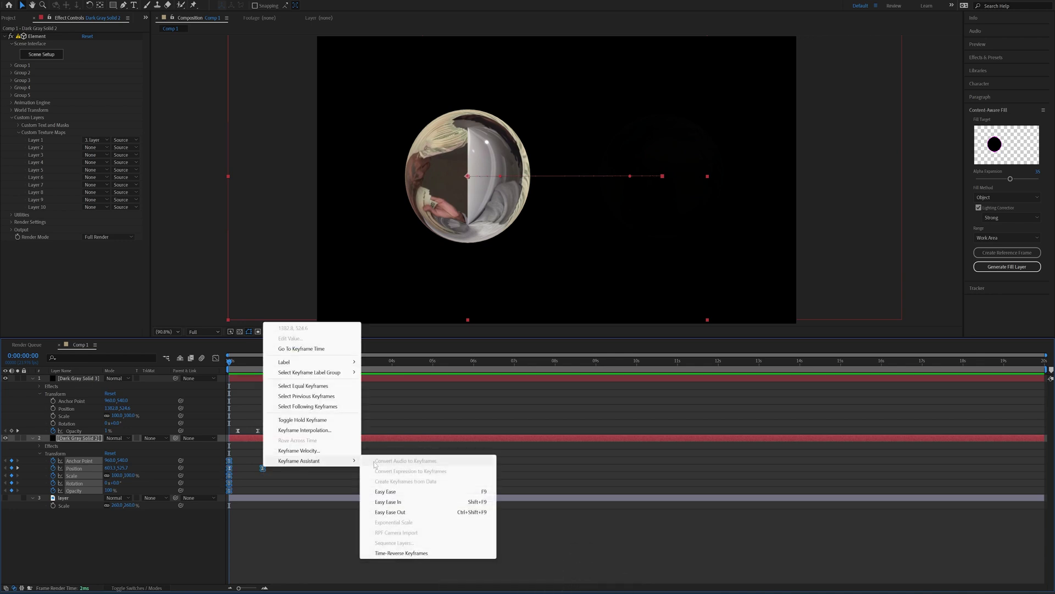
pyautogui.click(394, 492)
# - Reshape the chrome sphere's Position speed graph so the speed peaks early and tapers into a long slowdown
pyautogui.moveTo(284, 447); pyautogui.dragTo(225, 474)
pyautogui.click(215, 358)
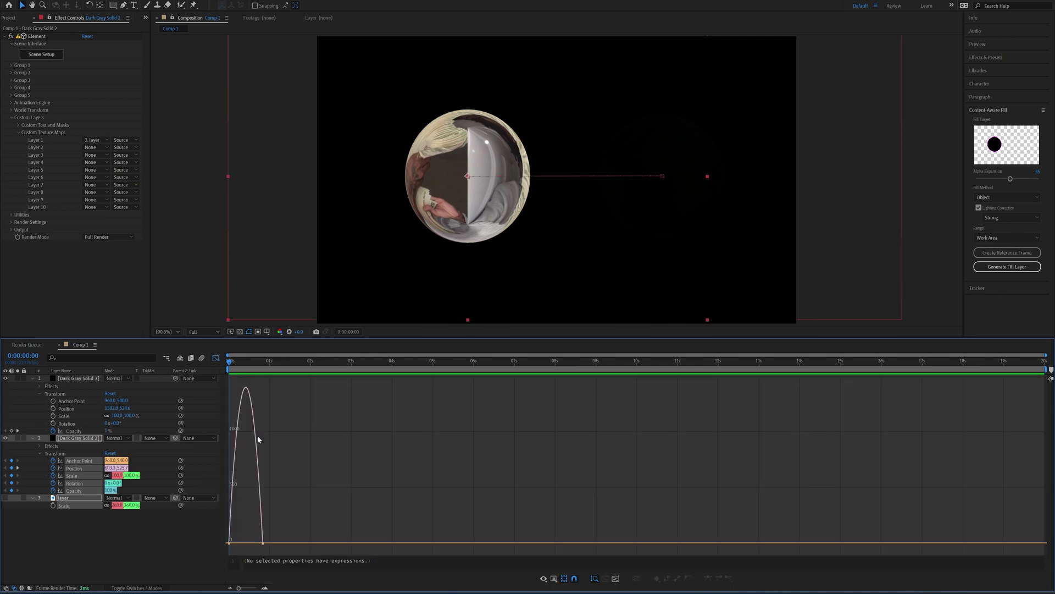
pyautogui.click(554, 579)
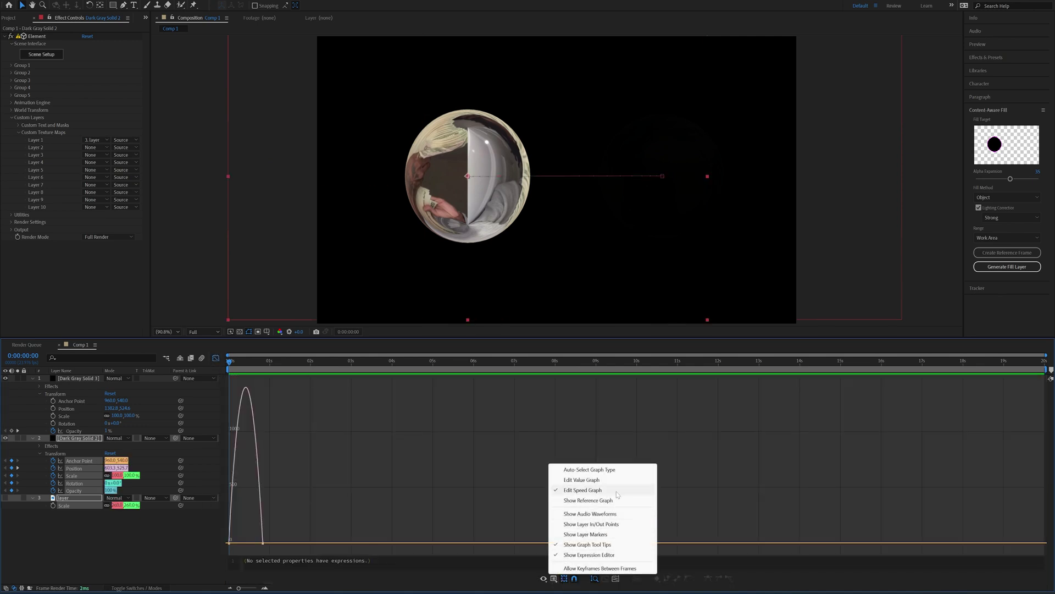
pyautogui.click(554, 579)
pyautogui.click(554, 579)
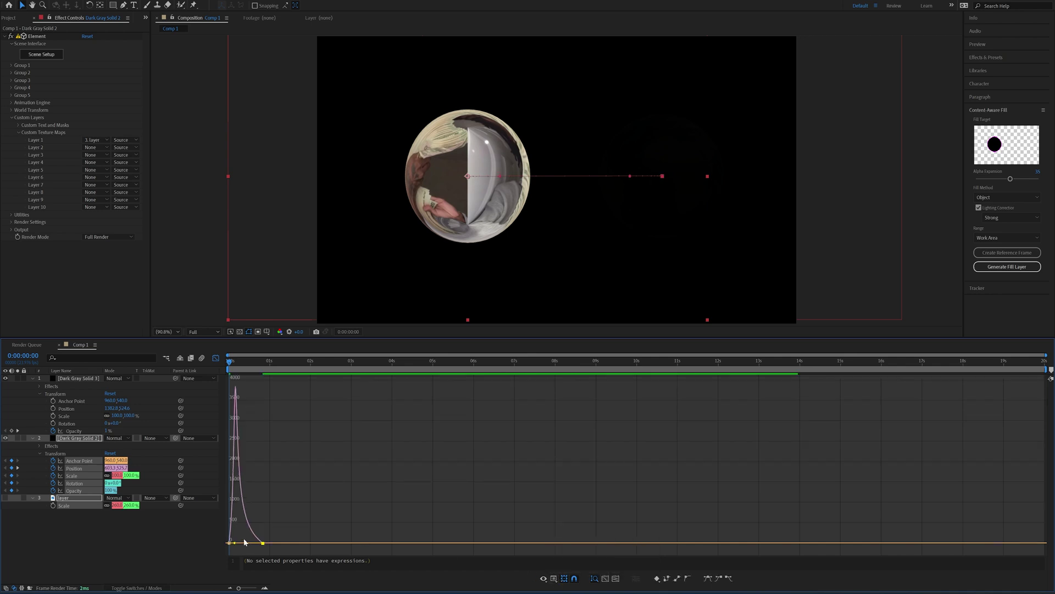
pyautogui.moveTo(247, 544); pyautogui.dragTo(238, 544)
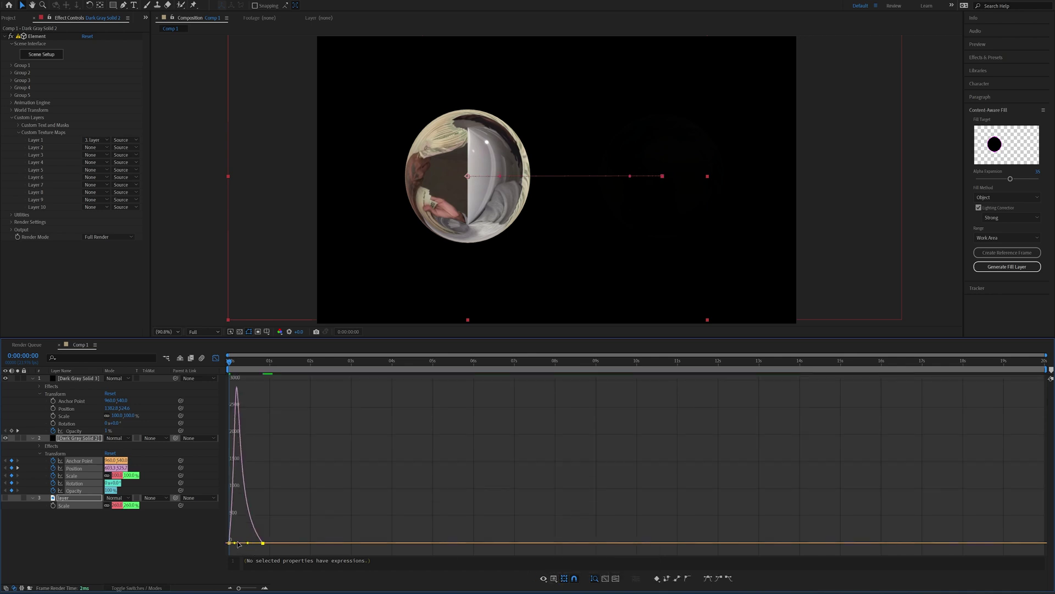
# - Extend the chrome sphere's move by shifting its last Position keyframe to about 1:10, and preview the motion
pyautogui.press('space')
pyautogui.hotkey('shift', 'F3')
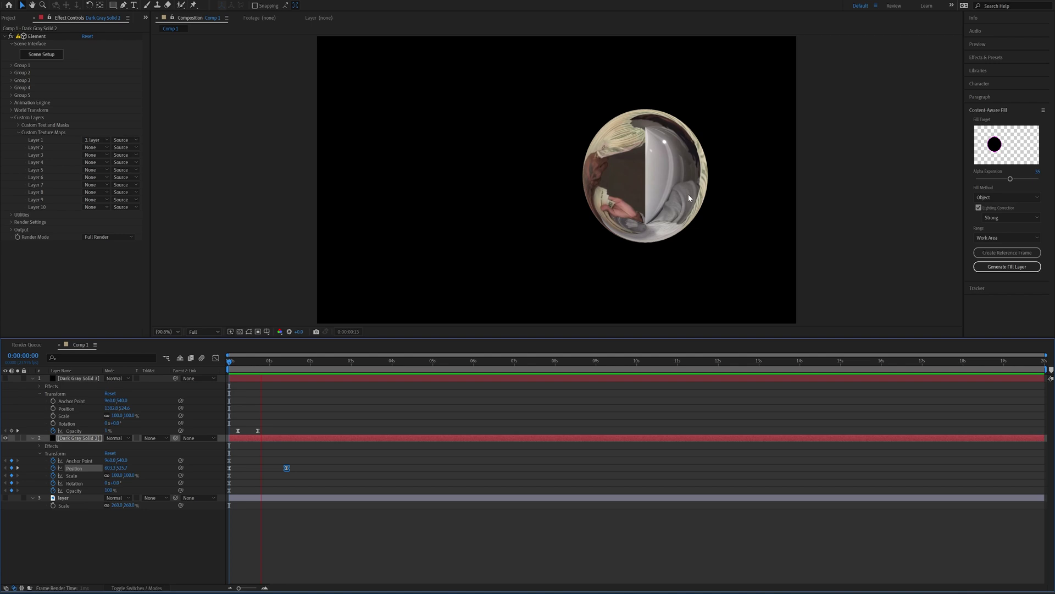
pyautogui.press('space')
# - Copy the chrome sphere's eased Transform keyframes onto the Earth solid and preview the result
pyautogui.moveTo(299, 449); pyautogui.dragTo(226, 490)
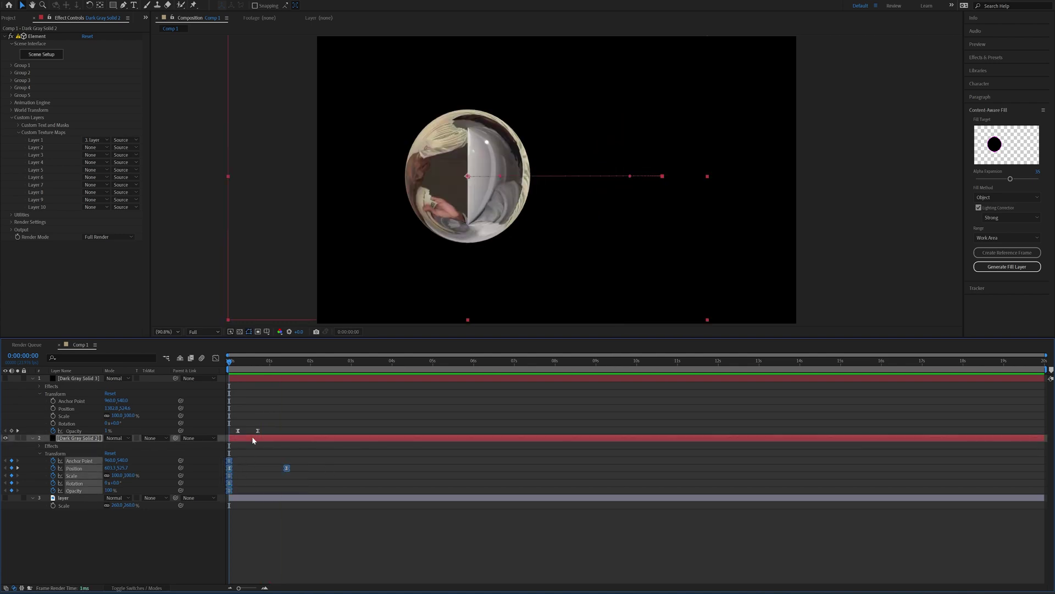
pyautogui.click(262, 377)
pyautogui.hotkey('ctrl', 'v')
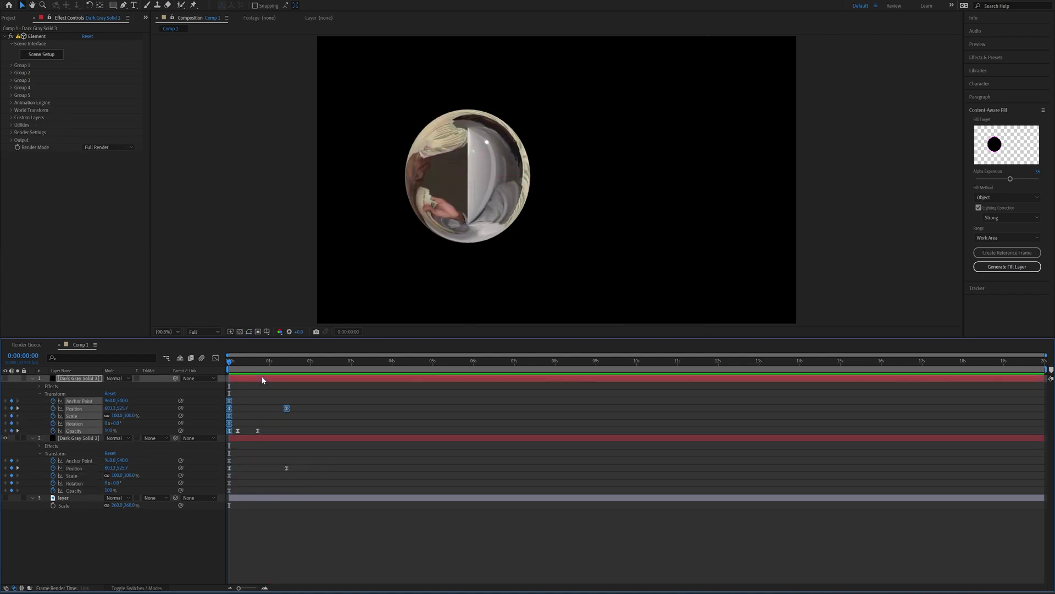
pyautogui.press('space')
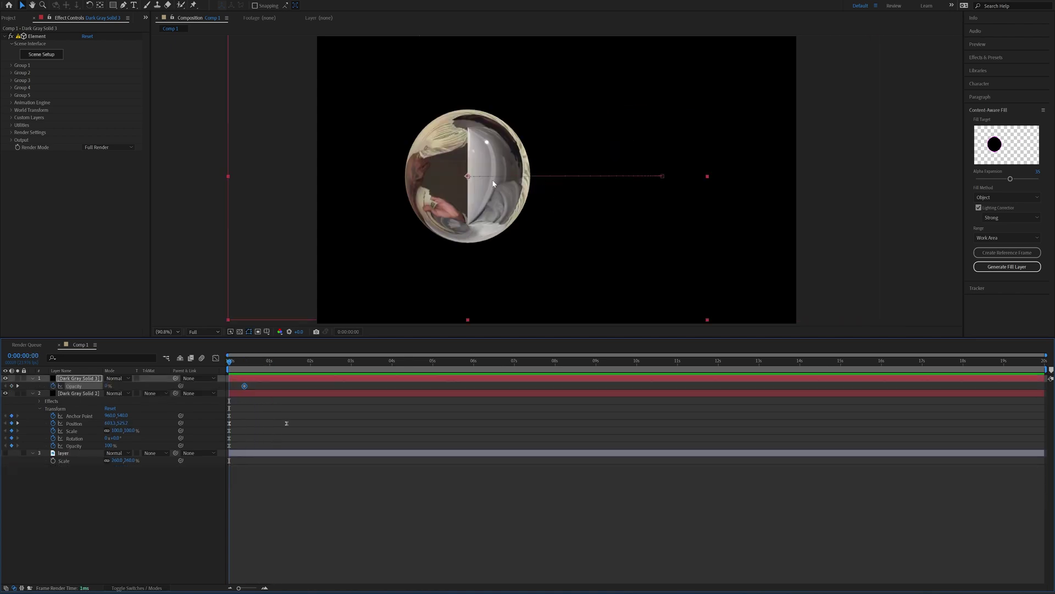
# - Keyframe the Earth solid's Opacity to fade in from 0% around frame 8 to opaque at frame 13, and preview it
pyautogui.click(242, 367)
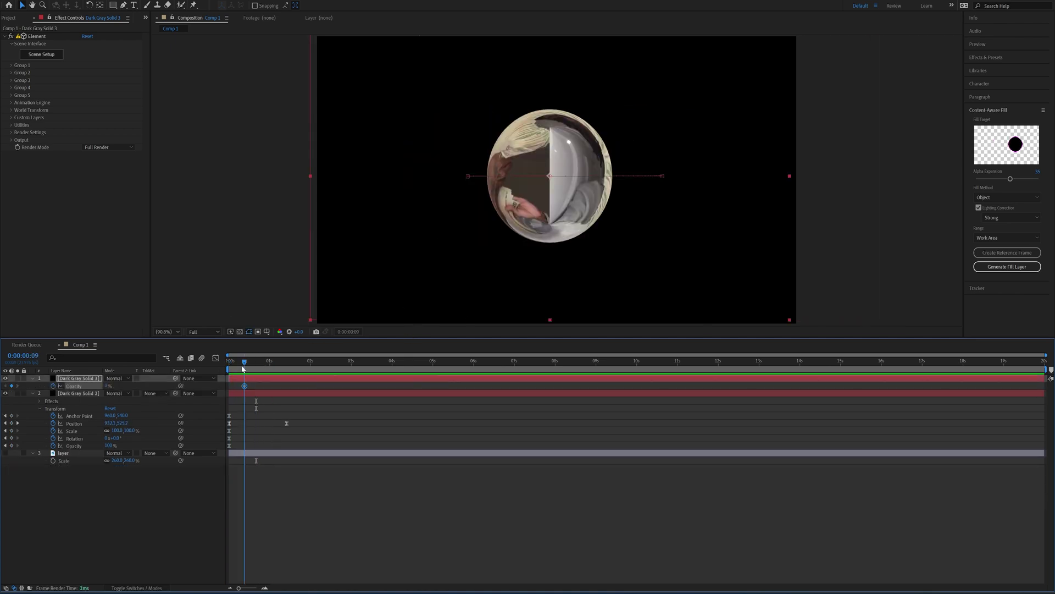
pyautogui.moveTo(245, 363); pyautogui.dragTo(253, 364)
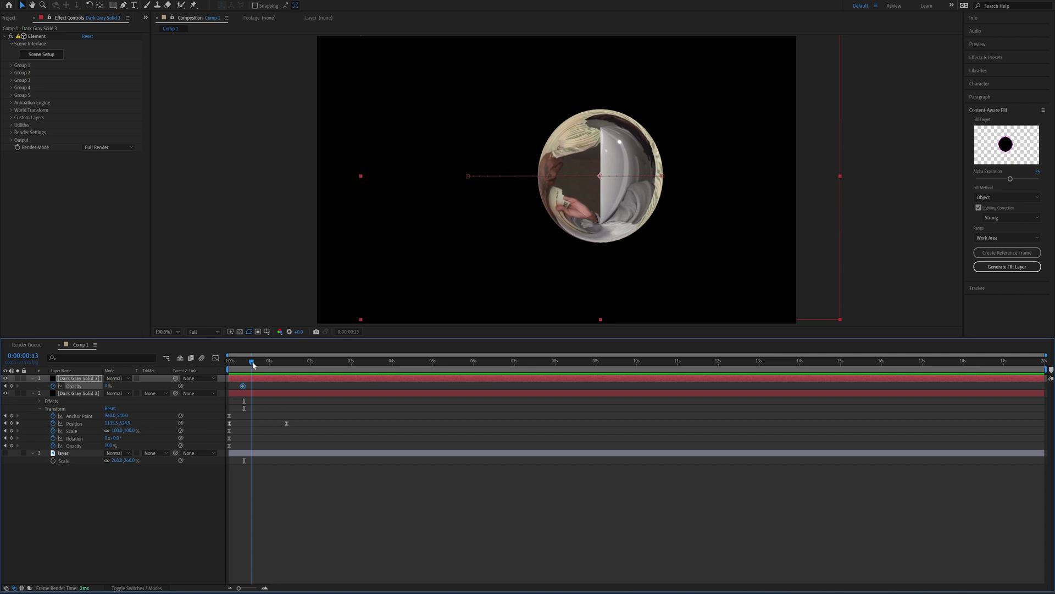
pyautogui.moveTo(106, 386); pyautogui.dragTo(187, 385)
pyautogui.press('Home')
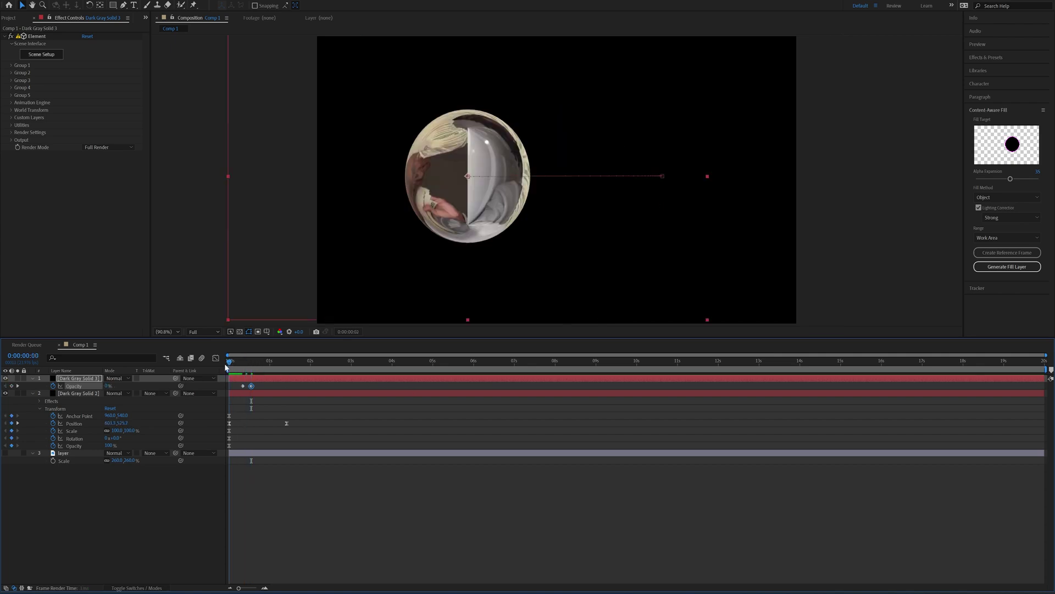
pyautogui.press('space')
pyautogui.press('space')
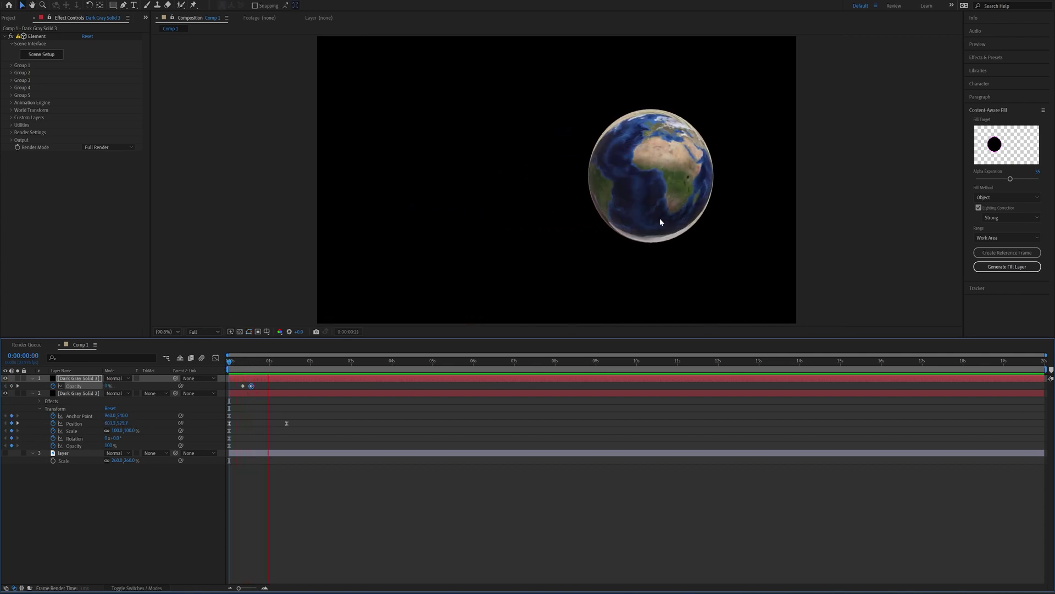
# - Keyframe the chrome sphere's Opacity to fade out from 100% at frame 11 to 0% at frame 17, and preview the crossfade
pyautogui.click(254, 394)
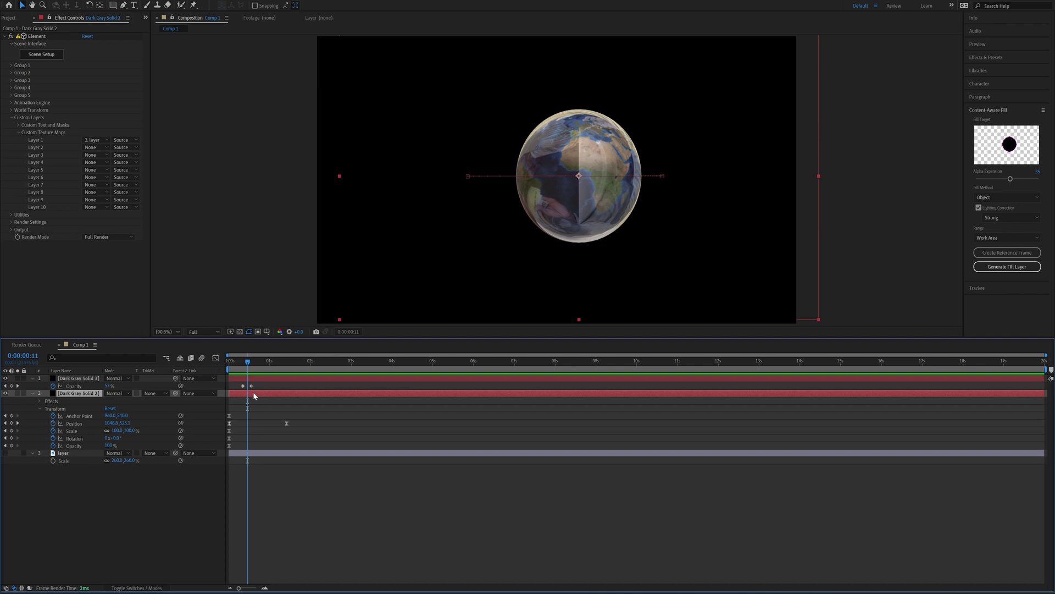
pyautogui.press('t')
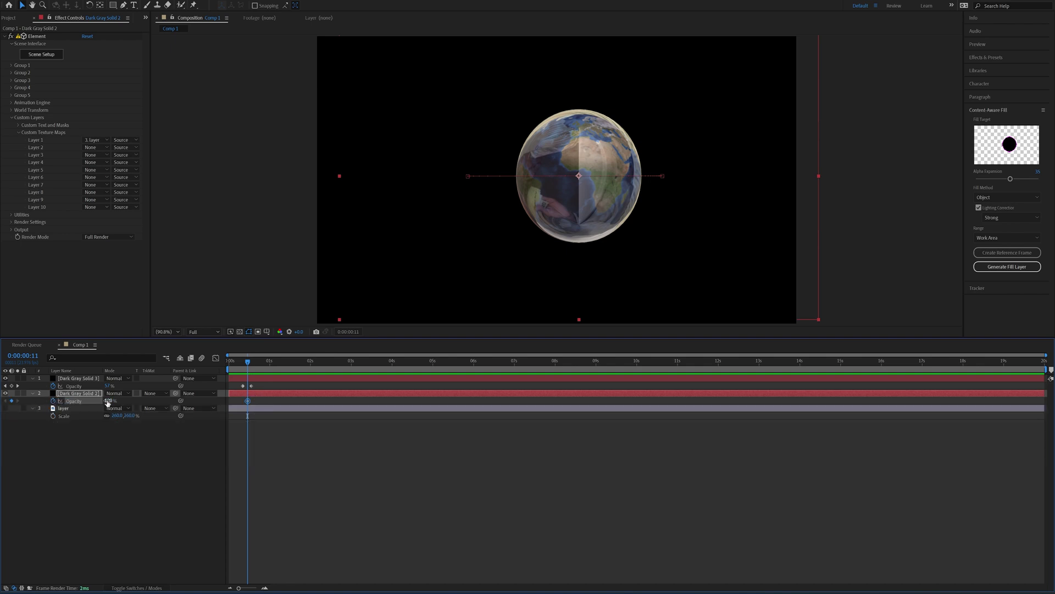
pyautogui.moveTo(250, 362); pyautogui.dragTo(258, 362)
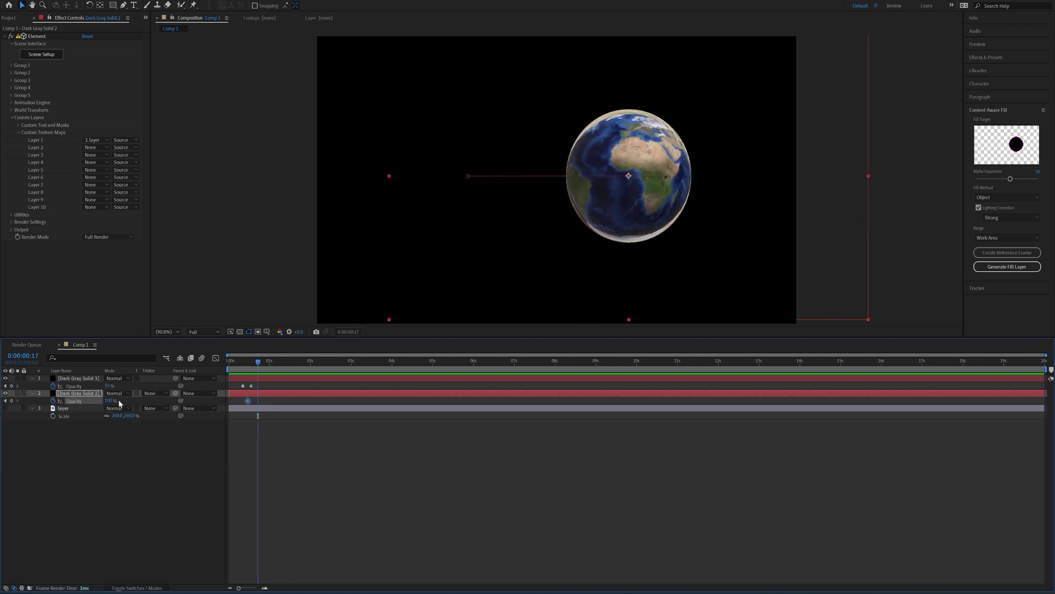
pyautogui.write('0')
pyautogui.press('Return')
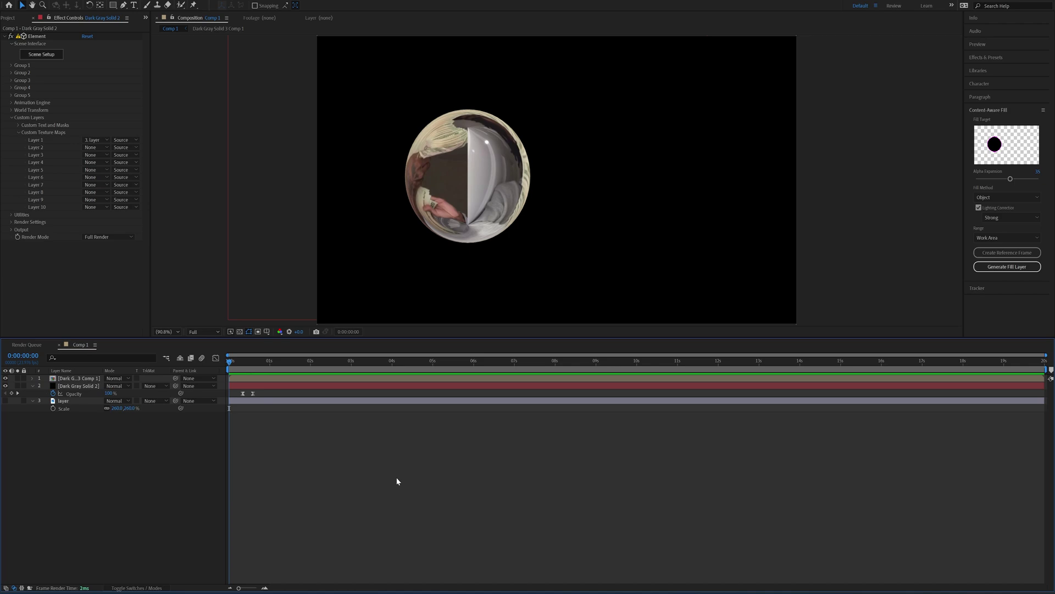
pyautogui.press('space')
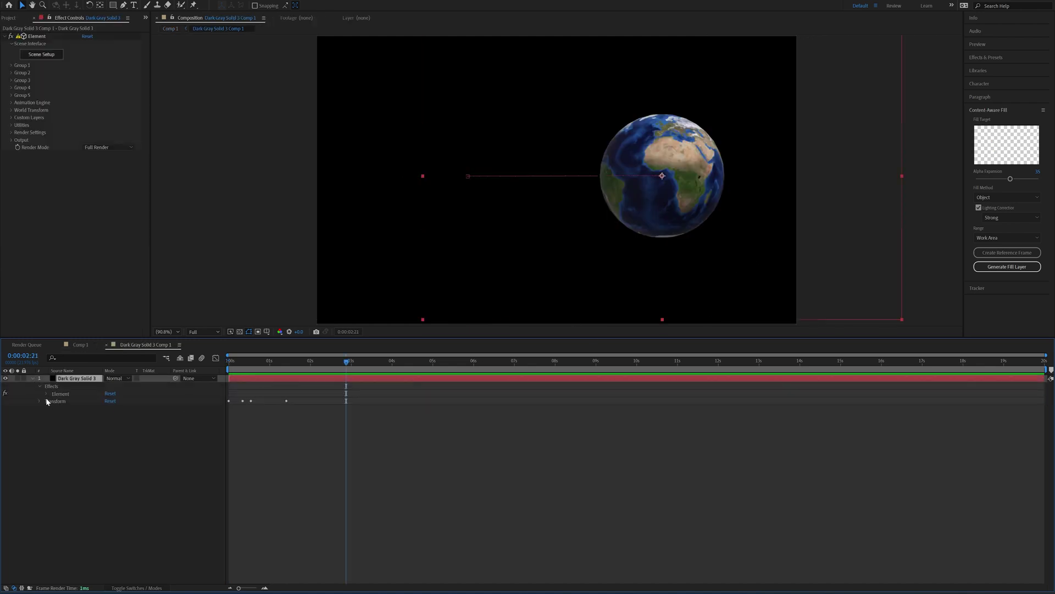
# - Keyframe the Earth's Element Group 1 rotation from about frame 11, spinning Y more than one negative turn by 3 seconds
pyautogui.click(47, 394)
pyautogui.click(58, 393)
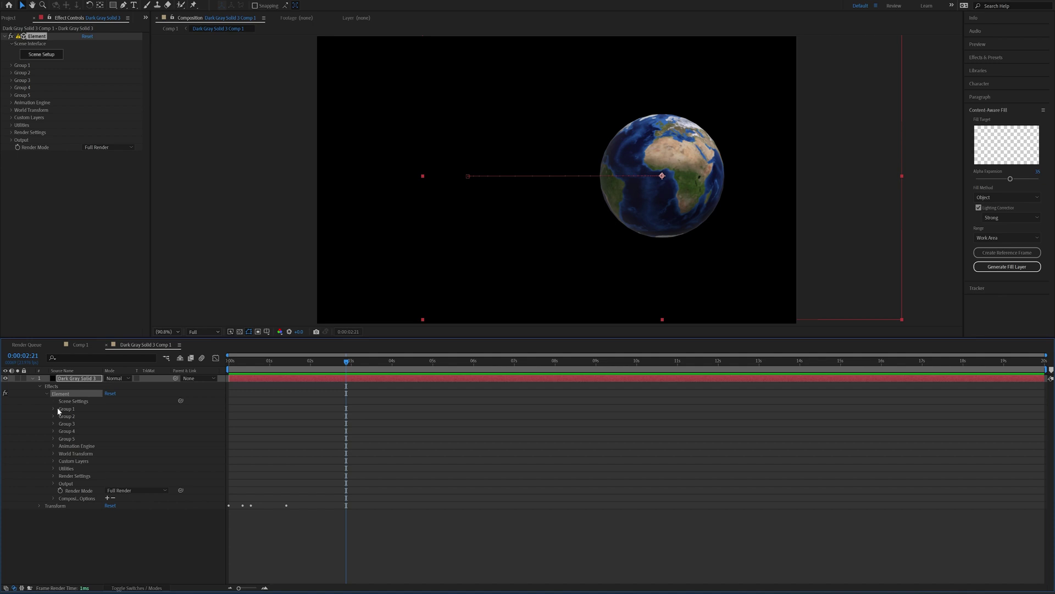
pyautogui.click(52, 408)
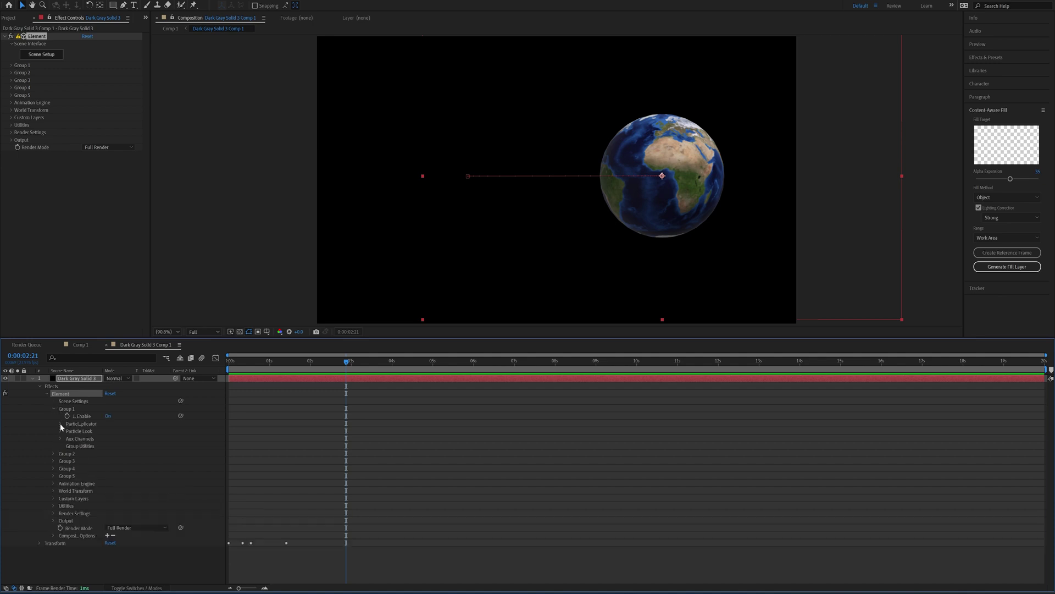
pyautogui.click(61, 424)
pyautogui.click(67, 461)
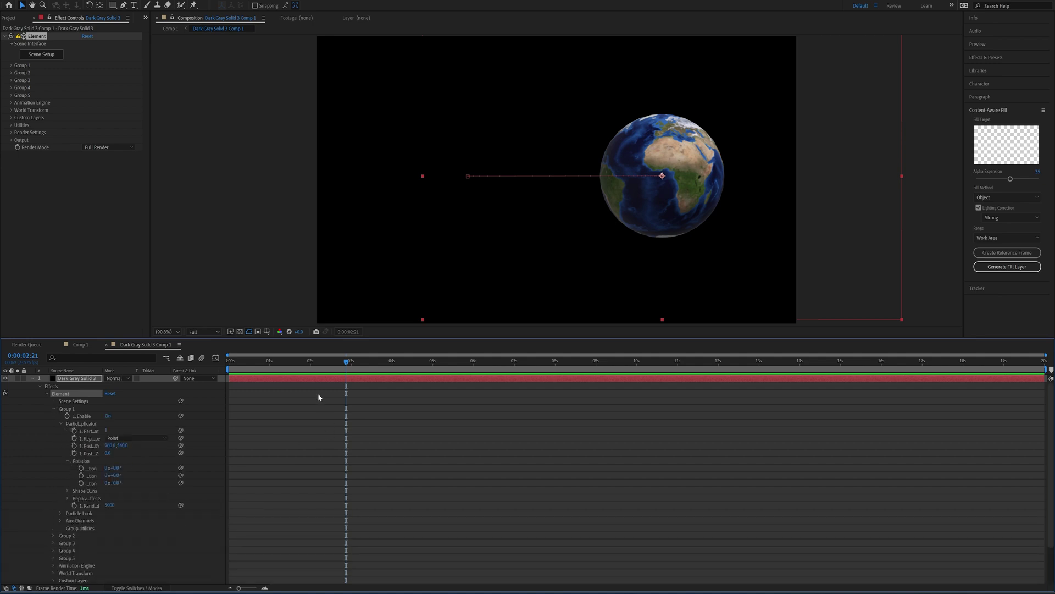
pyautogui.moveTo(346, 363); pyautogui.dragTo(349, 364)
pyautogui.moveTo(349, 363); pyautogui.dragTo(334, 364)
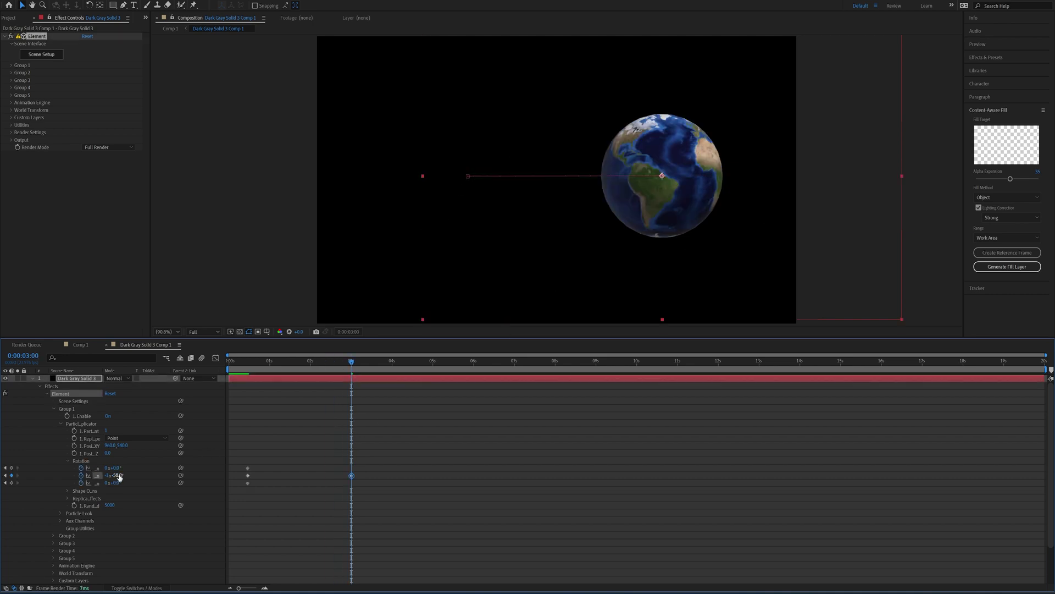
# - Ease the Earth's rotation keyframes, shape their speed graph to start fast and slow down gradually, and preview the spin
pyautogui.moveTo(414, 442); pyautogui.dragTo(231, 499)
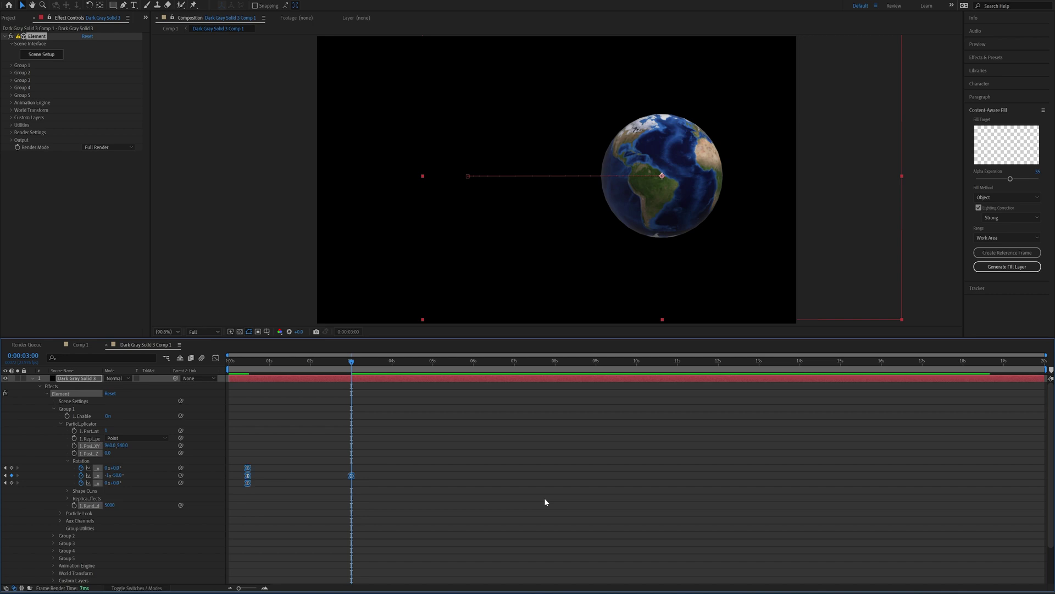
pyautogui.click(215, 358)
pyautogui.moveTo(400, 419); pyautogui.dragTo(215, 365)
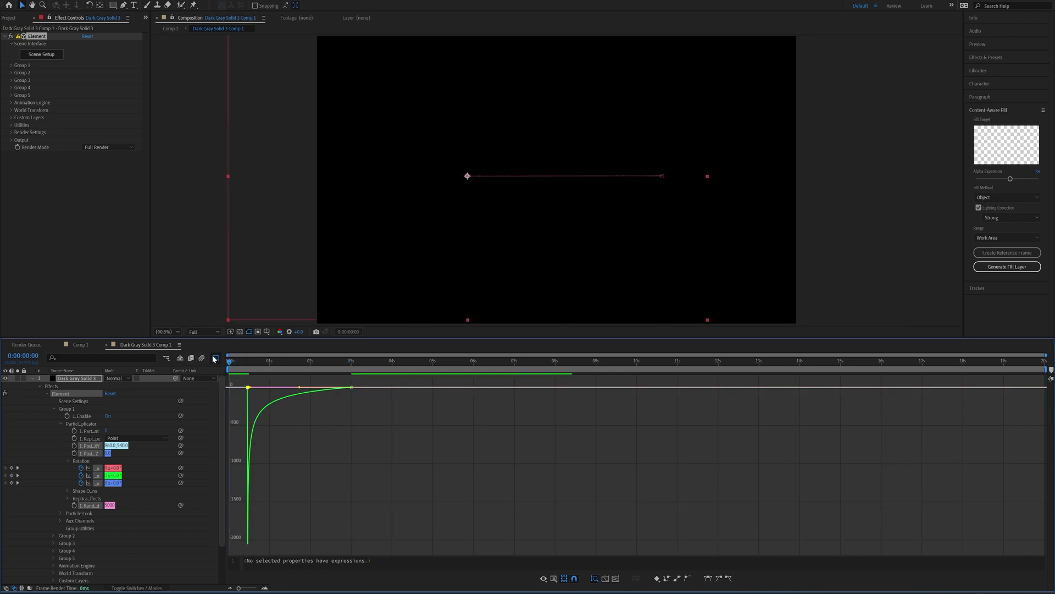
pyautogui.click(215, 358)
pyautogui.press('space')
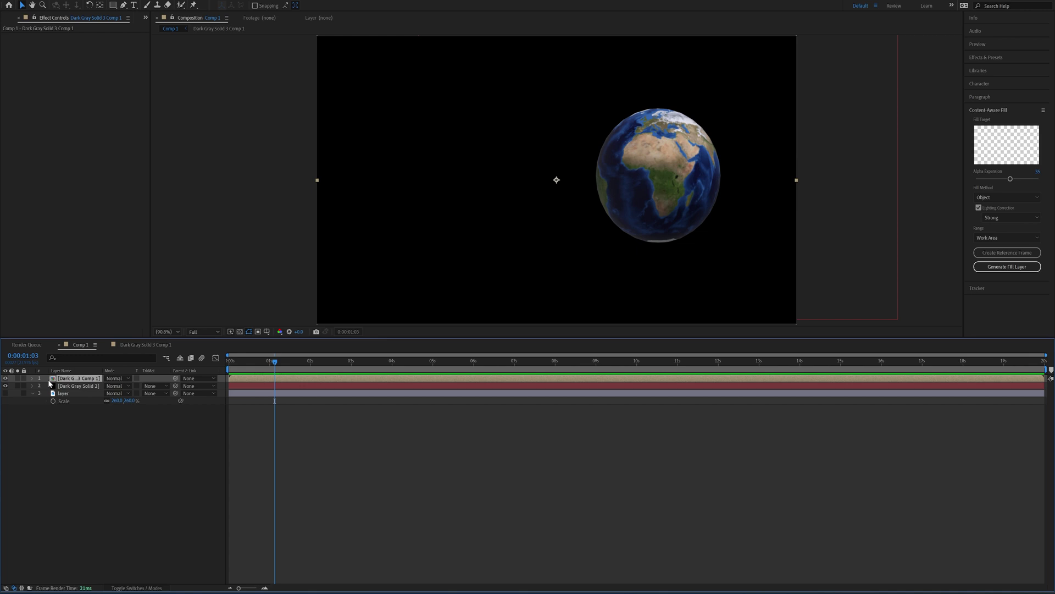
# - Pre-compose the Earth composition layer and the chrome sphere solid together as Pre-comp 1
pyautogui.keyDown('shift'); pyautogui.click(50, 386); pyautogui.keyUp('shift')
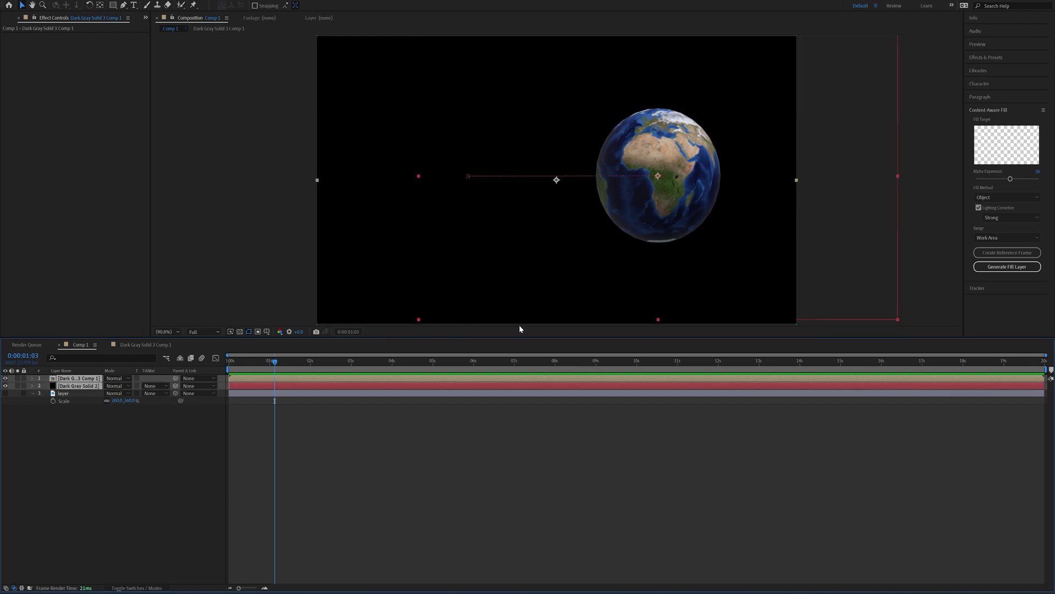
pyautogui.hotkey('ctrl', 'shift', 'c')
pyautogui.click(558, 349)
# - Apply Turbulent Displace to Pre-comp 1 and keyframe its Amount and Size at frame 14
pyautogui.moveTo(264, 363)
pyautogui.mouseDown()
pyautogui.moveTo(245, 363)
pyautogui.moveTo(268, 362)
pyautogui.moveTo(248, 363)
pyautogui.moveTo(254, 375)
pyautogui.mouseUp()
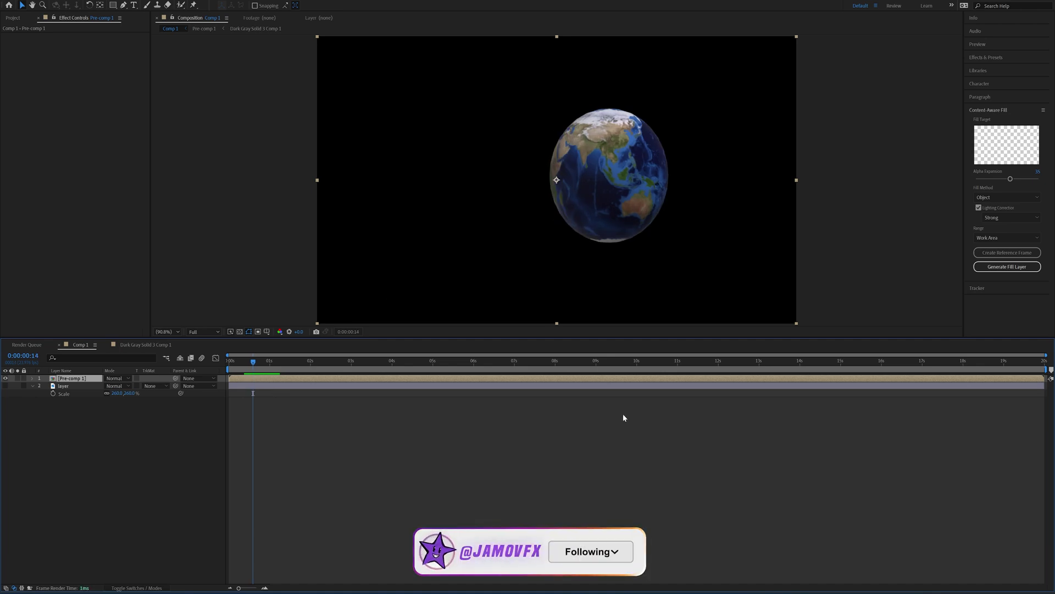
pyautogui.hotkey('ctrl', 'space')
pyautogui.write('turb')
pyautogui.press('Return')
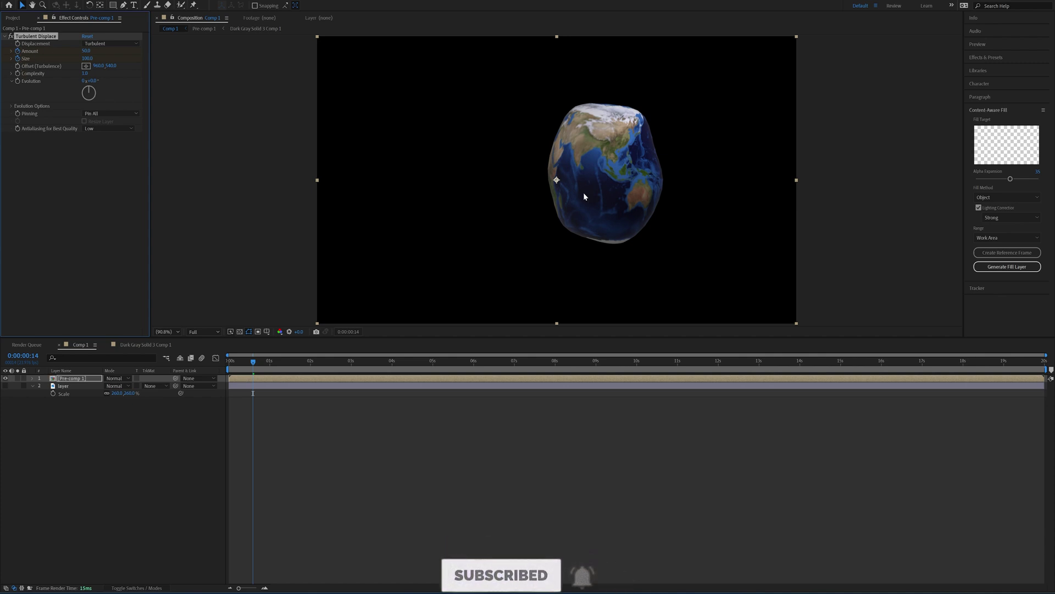
# - Reveal Pre-comp 1's keyframes and keyframe Turbulent Displace's Amount at 0 on frames 7 and 22
pyautogui.click(280, 380)
pyautogui.press('u')
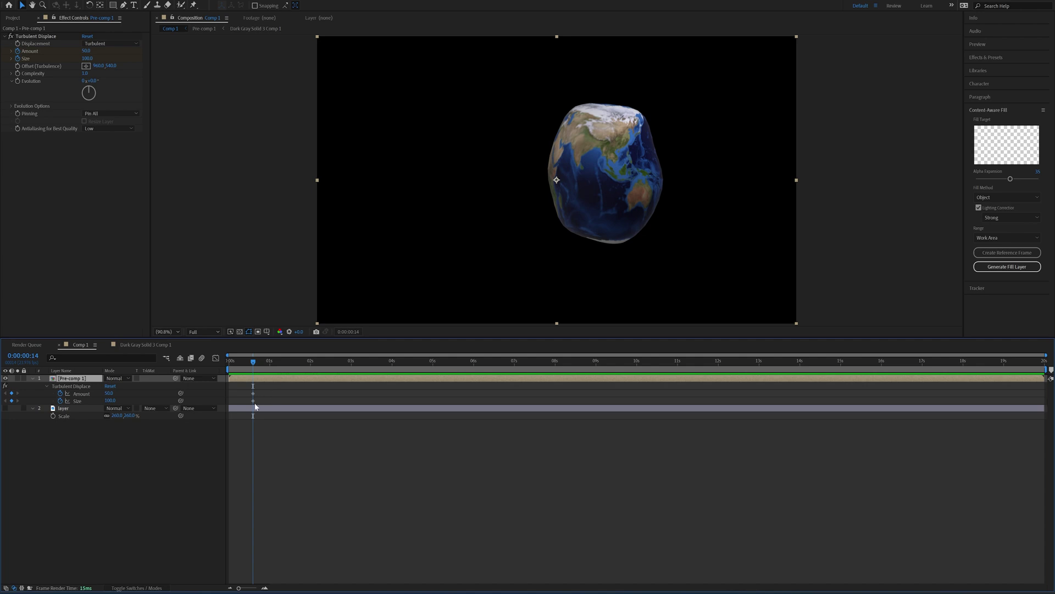
pyautogui.moveTo(244, 362); pyautogui.dragTo(241, 364)
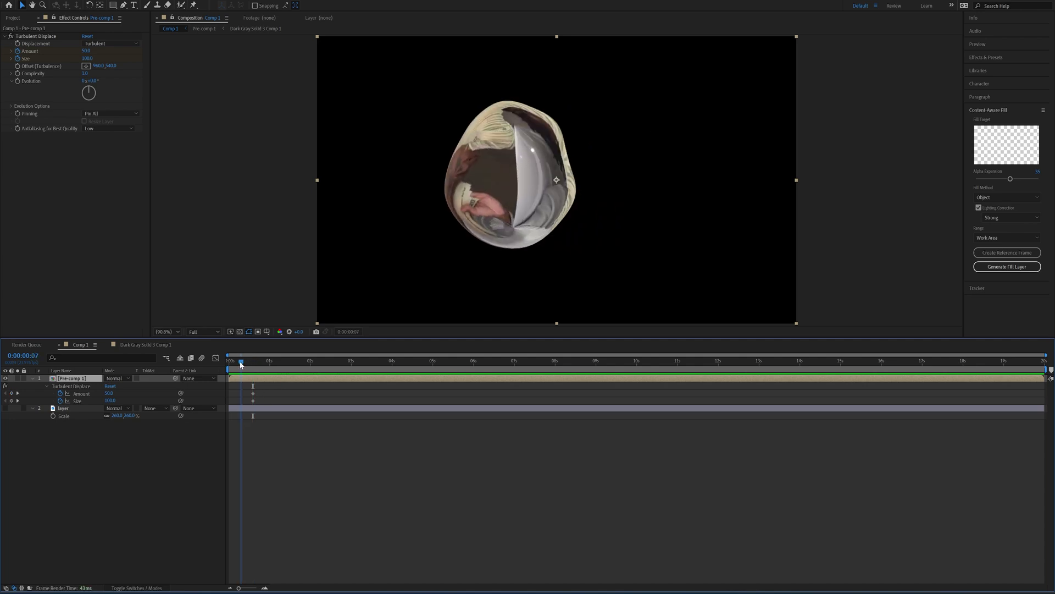
pyautogui.click(87, 51)
pyautogui.write('0')
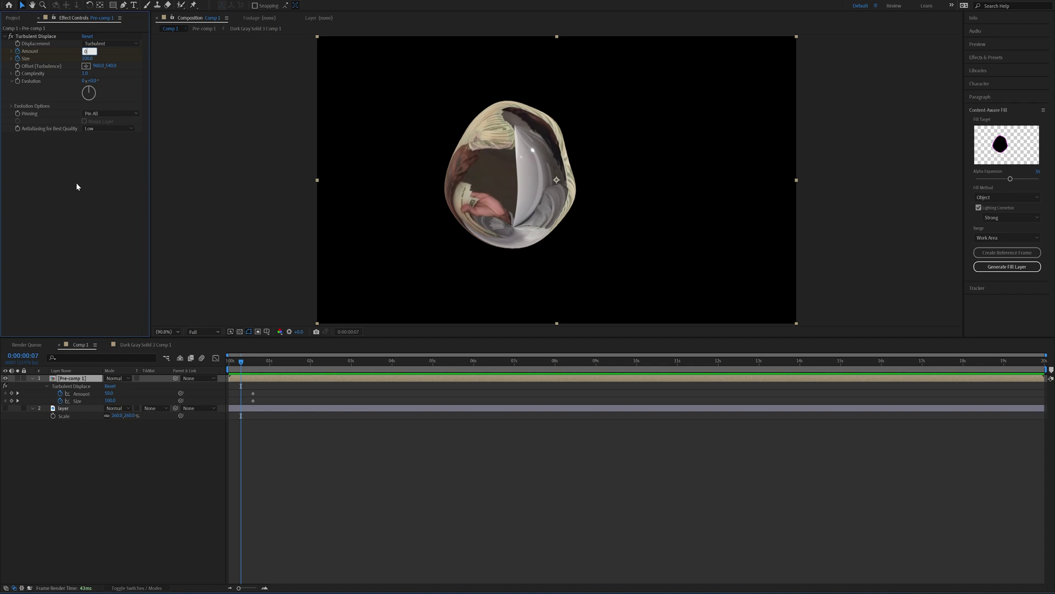
pyautogui.click(78, 186)
pyautogui.click(267, 365)
pyautogui.write('0')
pyautogui.press('Return')
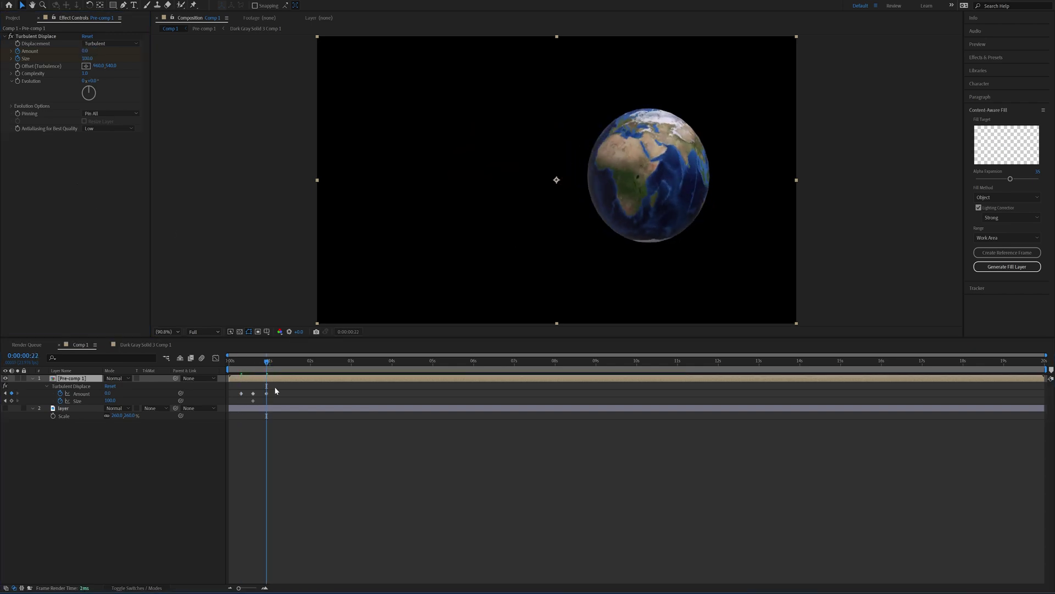
# - Easy-ease the Turbulent Displace keyframes and shape the Amount speed graph to peak sharply on both sides of frame 14
pyautogui.press('F9')
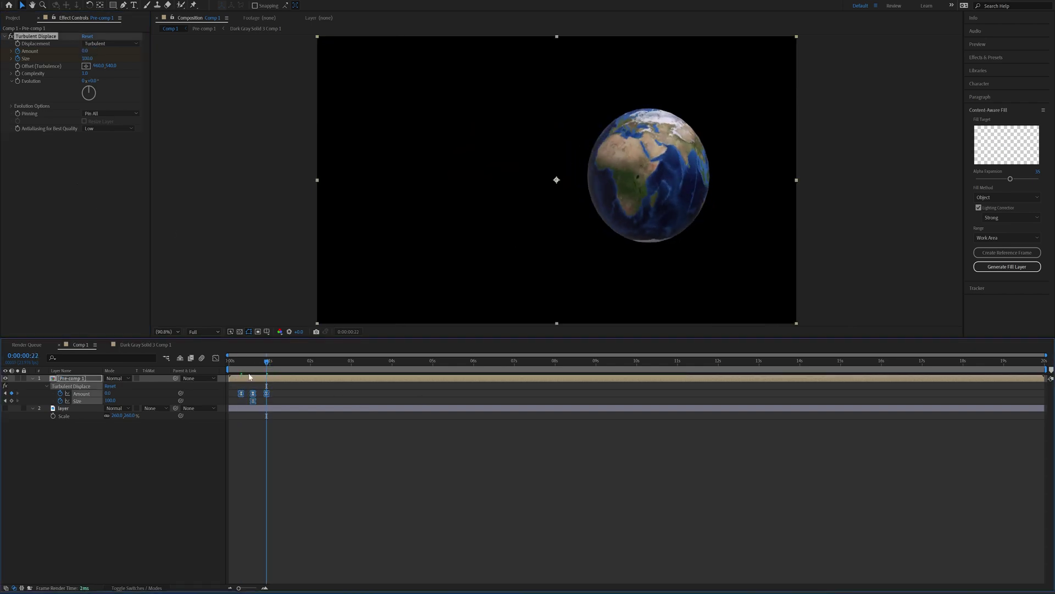
pyautogui.click(216, 359)
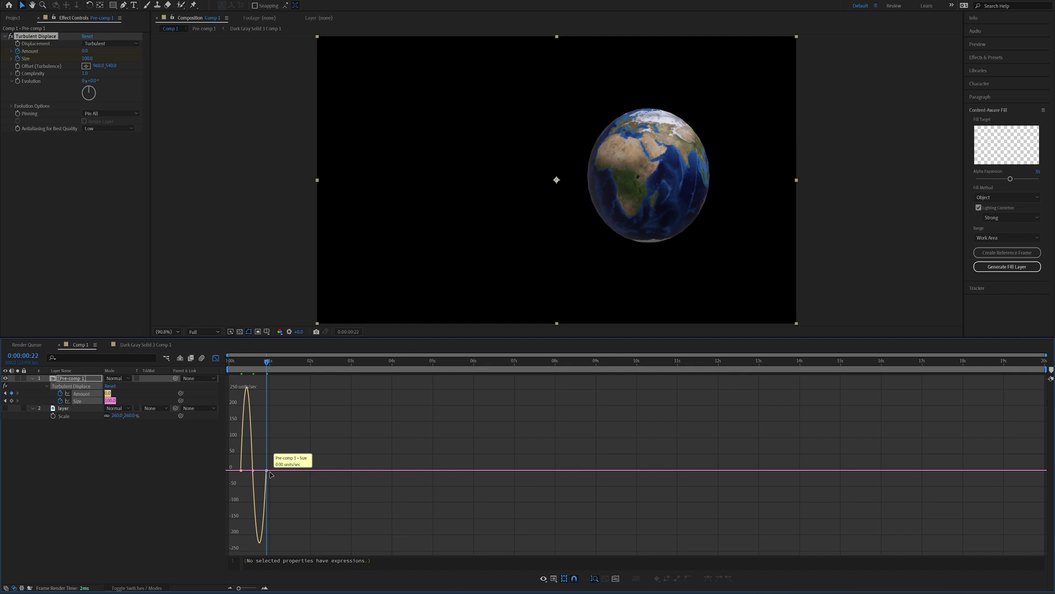
pyautogui.moveTo(302, 459); pyautogui.dragTo(197, 490)
pyautogui.press(';')
pyautogui.moveTo(705, 500)
pyautogui.mouseDown()
pyautogui.moveTo(619, 443)
pyautogui.moveTo(551, 474)
pyautogui.moveTo(579, 470)
pyautogui.mouseUp()
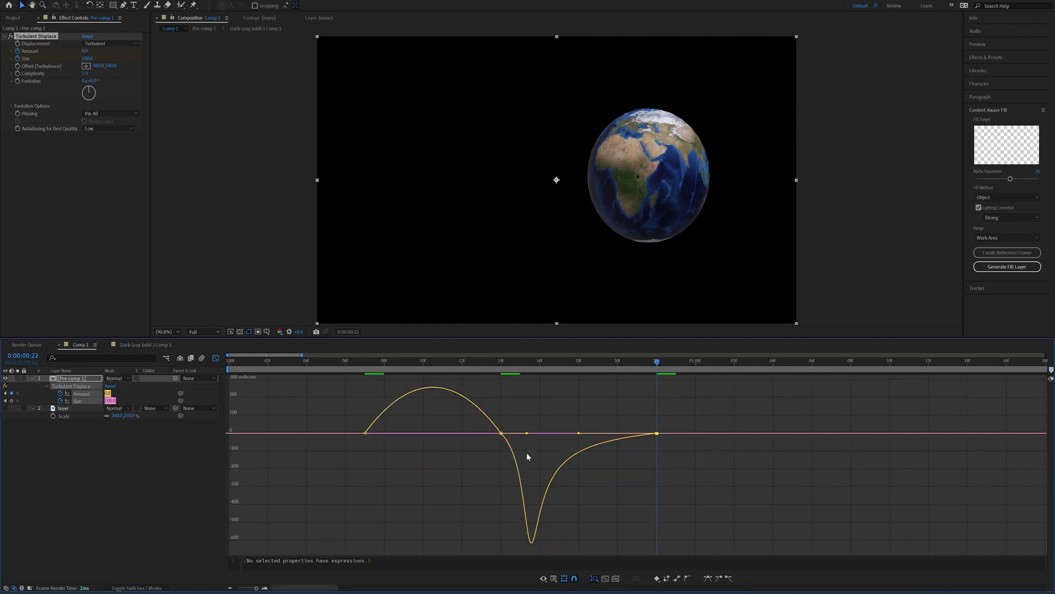
pyautogui.moveTo(527, 433); pyautogui.dragTo(503, 433)
pyautogui.moveTo(388, 404); pyautogui.dragTo(499, 427)
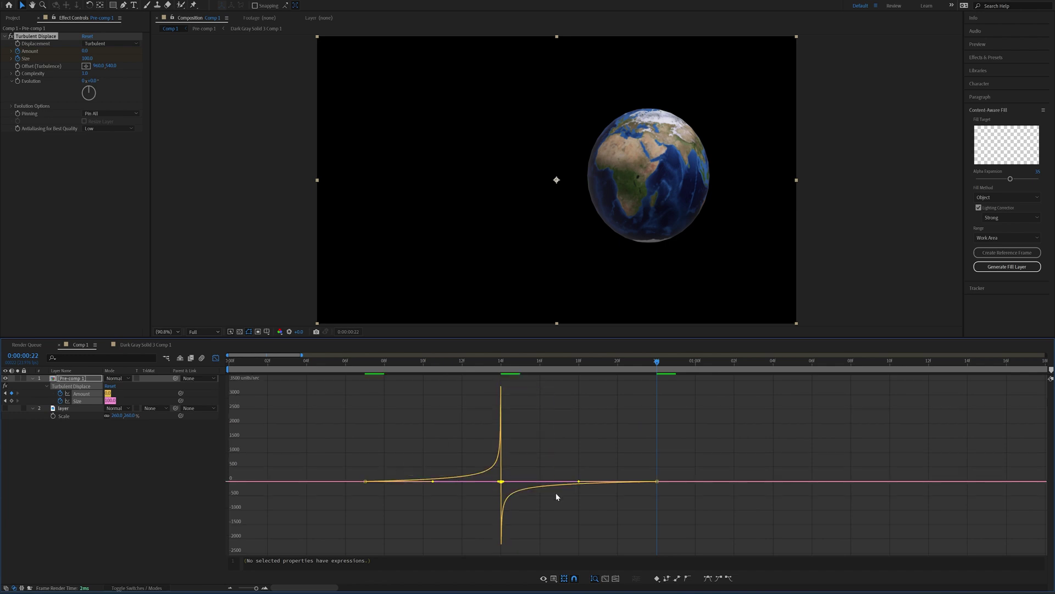
# - Retime the outer Turbulent Displace Amount keyframes, moving the first to frame 9 and the last to about 1 second 4 frames
pyautogui.click(301, 363)
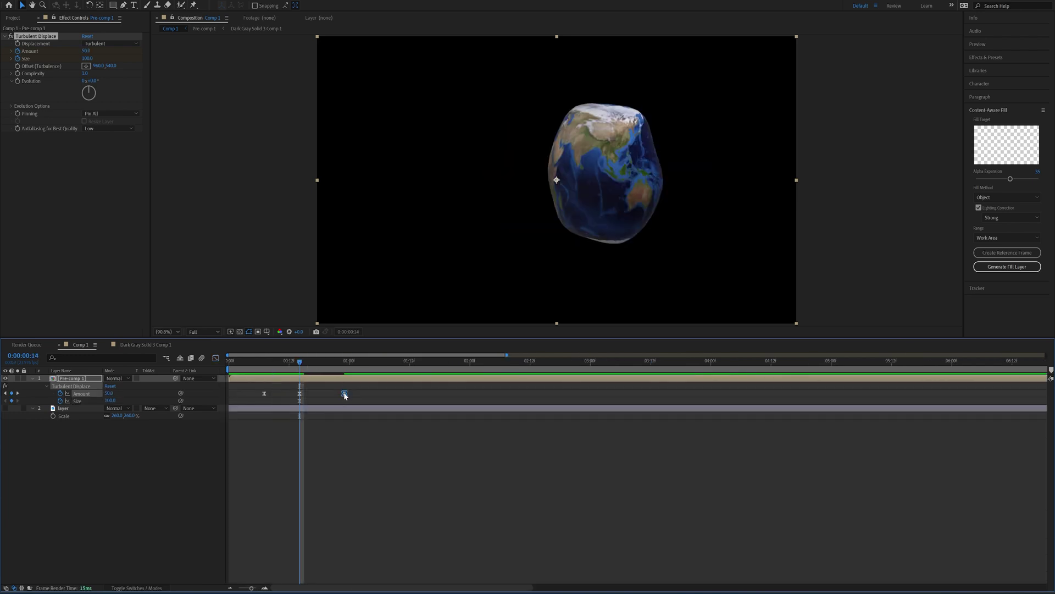
pyautogui.moveTo(345, 394); pyautogui.dragTo(368, 397)
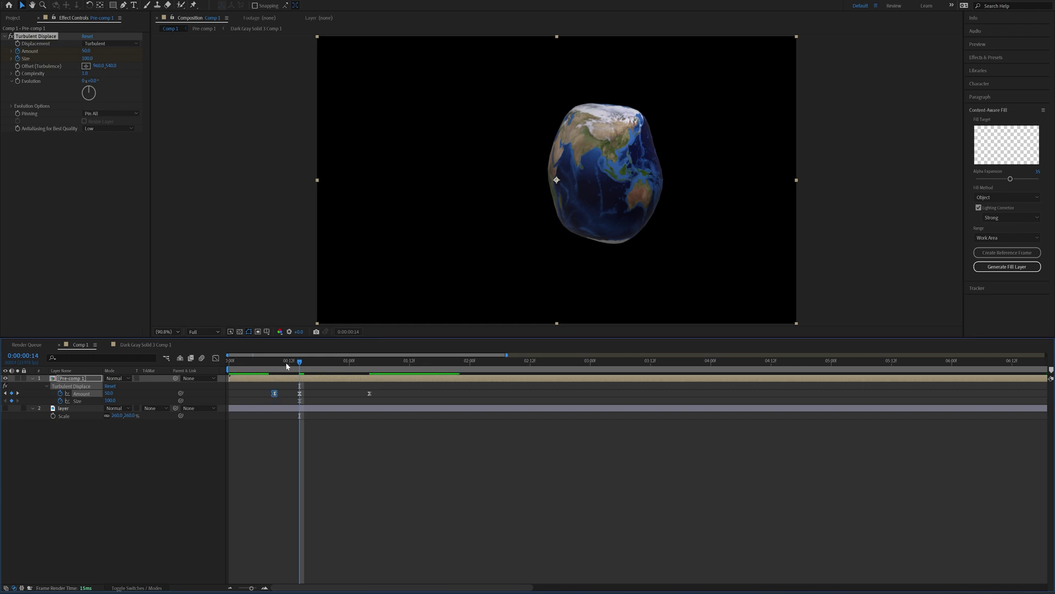
pyautogui.click(329, 371)
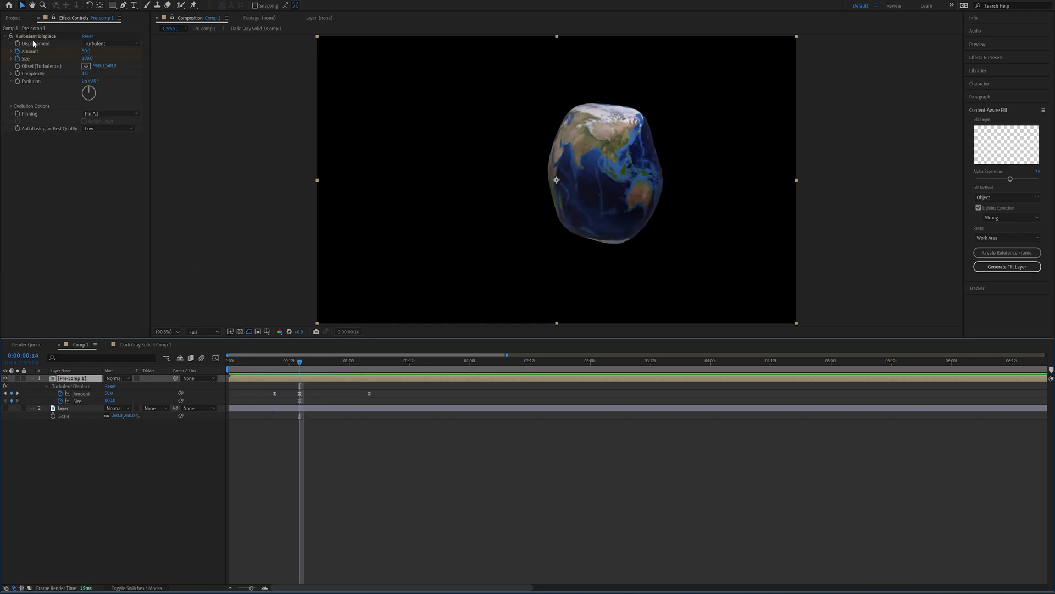
# - Set Turbulent Displace's Amount to about 234 and Size to about 80 at frame 14, and preview the morph
pyautogui.moveTo(84, 55); pyautogui.dragTo(493, 62)
pyautogui.hotkey('ctrl', 'z')
pyautogui.moveTo(86, 60); pyautogui.dragTo(158, 47)
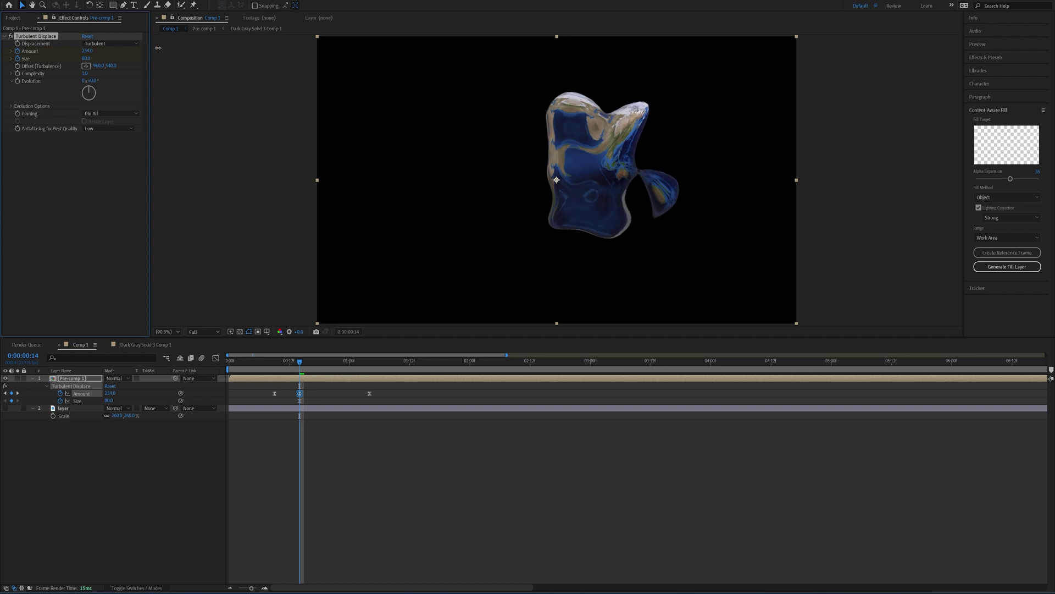
pyautogui.moveTo(300, 361)
pyautogui.mouseDown()
pyautogui.moveTo(264, 361)
pyautogui.moveTo(300, 363)
pyautogui.mouseUp()
pyautogui.press('space')
pyautogui.press('space')
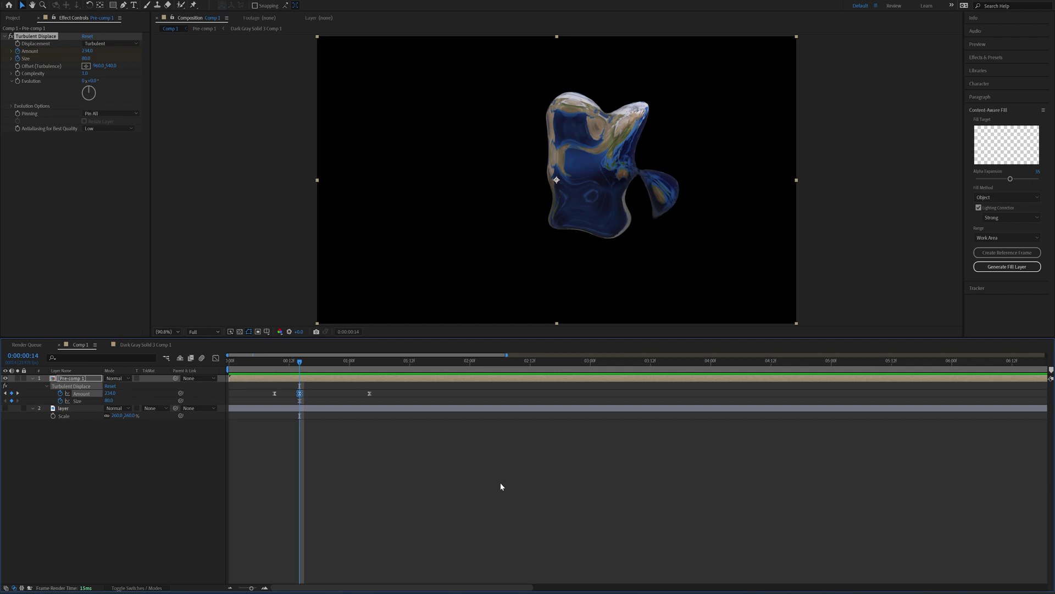
# - Apply S_Distort to Pre-comp 1, try a different distortion Amount, and undo the adjustment
pyautogui.hotkey('ctrl', 'space')
pyautogui.write('dis')
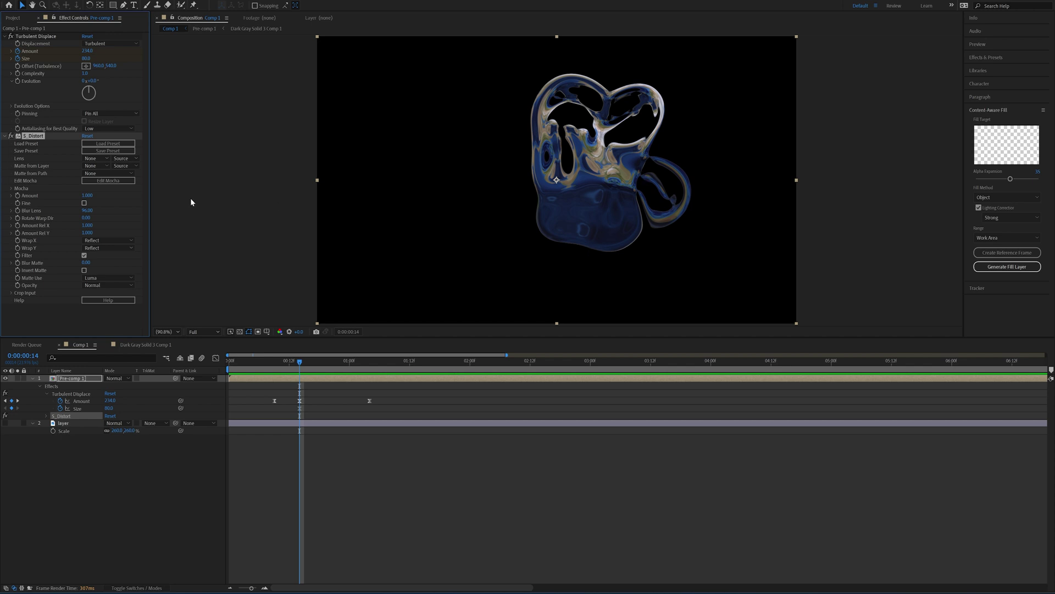
pyautogui.moveTo(86, 196)
pyautogui.mouseDown()
pyautogui.moveTo(78, 199)
pyautogui.moveTo(100, 202)
pyautogui.moveTo(75, 210)
pyautogui.moveTo(115, 206)
pyautogui.moveTo(55, 211)
pyautogui.moveTo(93, 212)
pyautogui.mouseUp()
pyautogui.hotkey('ctrl', 'z')
pyautogui.hotkey('ctrl', 'z')
# - Keyframe S_Distort's Amount at 0.4 on frame 14 and raise its Blur Lens to about 200
pyautogui.moveTo(300, 361); pyautogui.dragTo(276, 361)
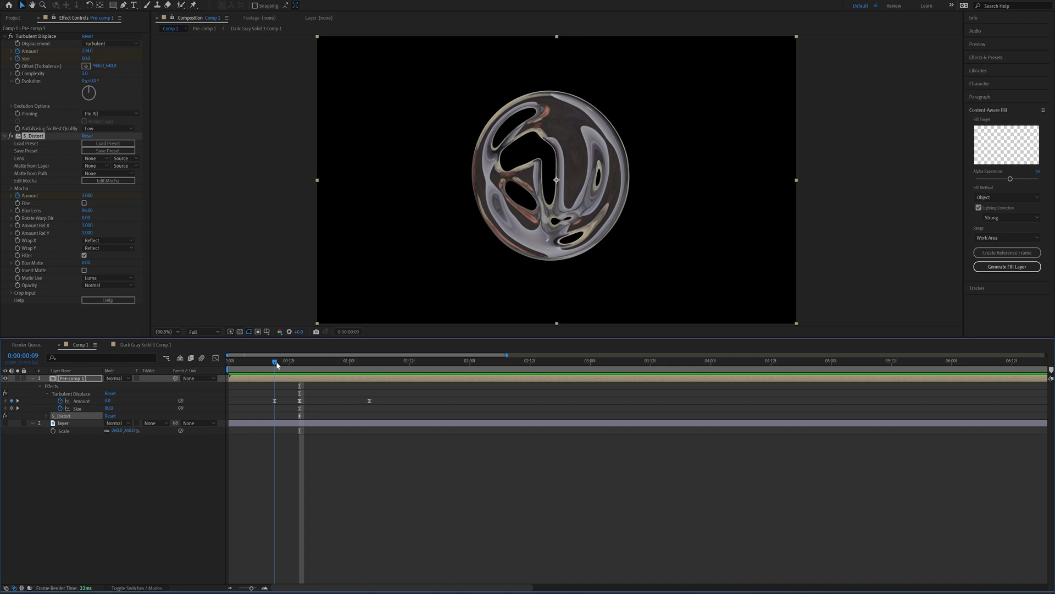
pyautogui.click(85, 194)
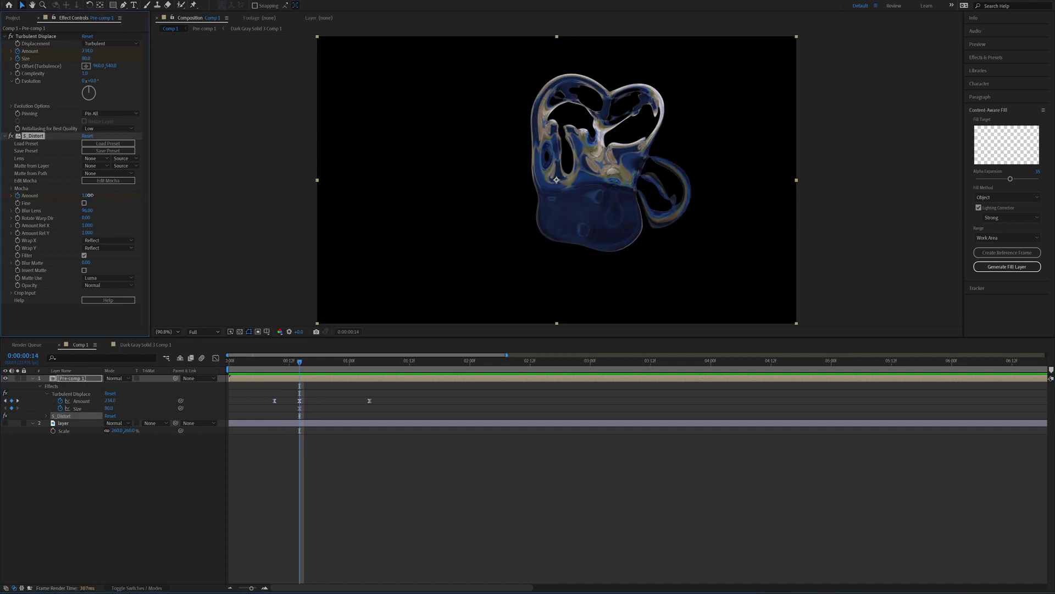
pyautogui.press('Return')
pyautogui.moveTo(88, 211); pyautogui.dragTo(129, 212)
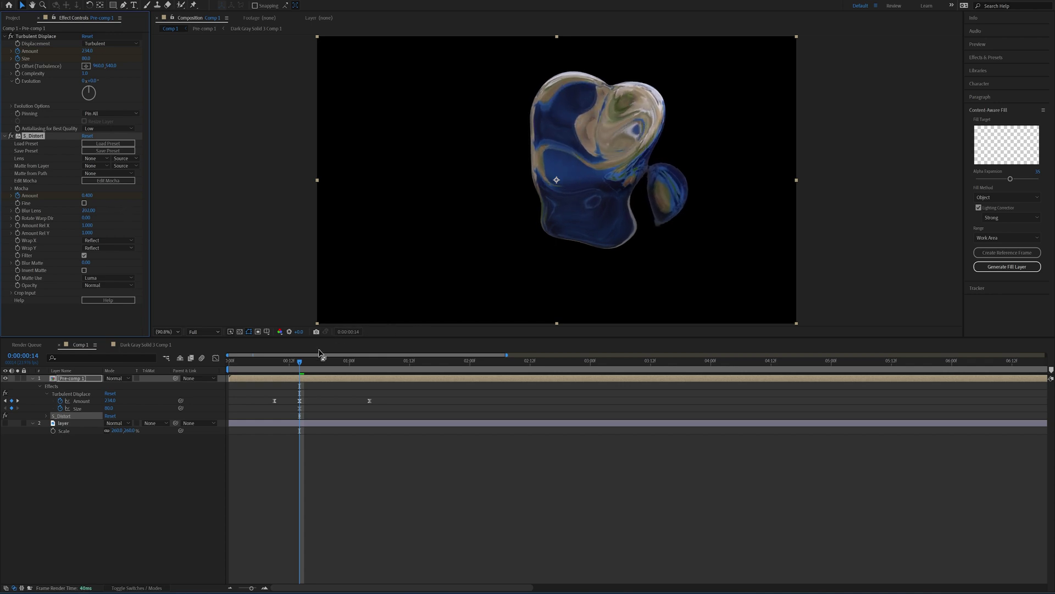
# - Keyframe S_Distort's Amount at 0 on frames 11 and 19
pyautogui.moveTo(299, 364); pyautogui.dragTo(284, 364)
pyautogui.click(88, 195)
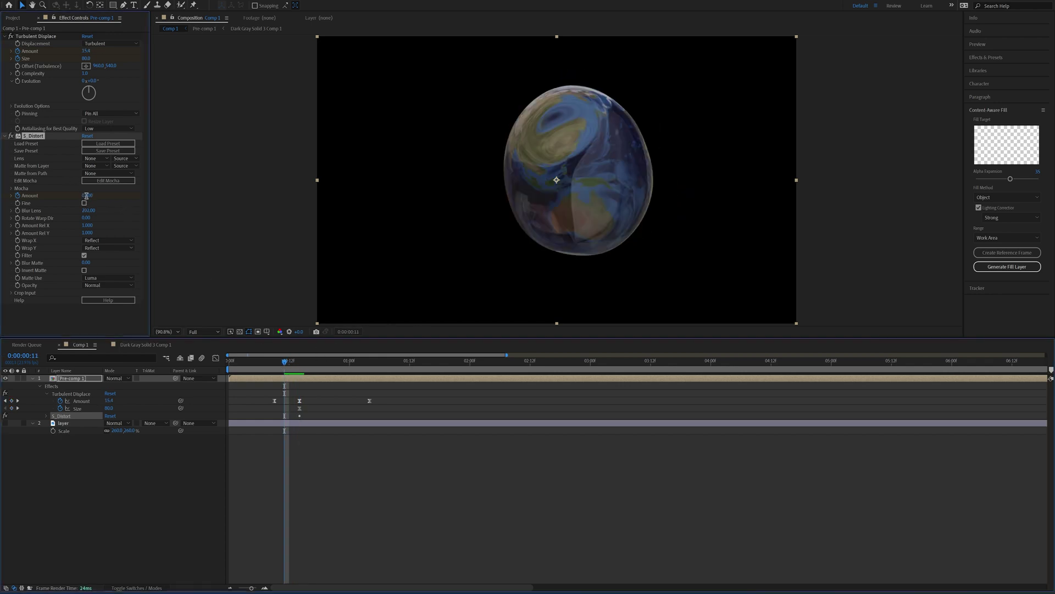
pyautogui.write('0')
pyautogui.press('Return')
pyautogui.moveTo(291, 364); pyautogui.dragTo(324, 364)
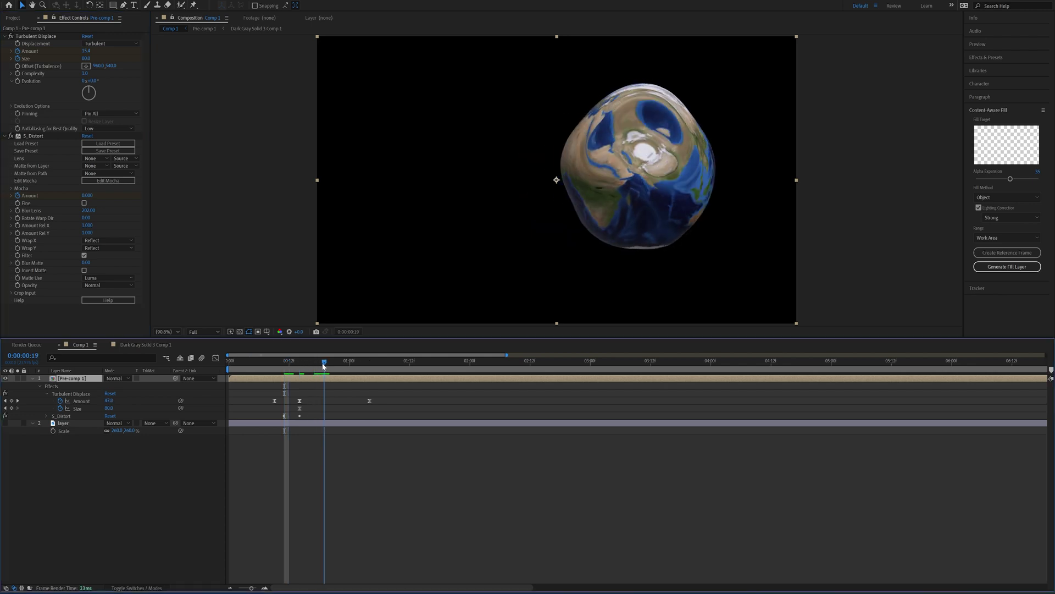
# - Easy-ease all three S_Distort Amount keyframes and adjust their speed graph around frame 14
pyautogui.click(46, 394)
pyautogui.click(47, 401)
pyautogui.moveTo(253, 436); pyautogui.dragTo(421, 490)
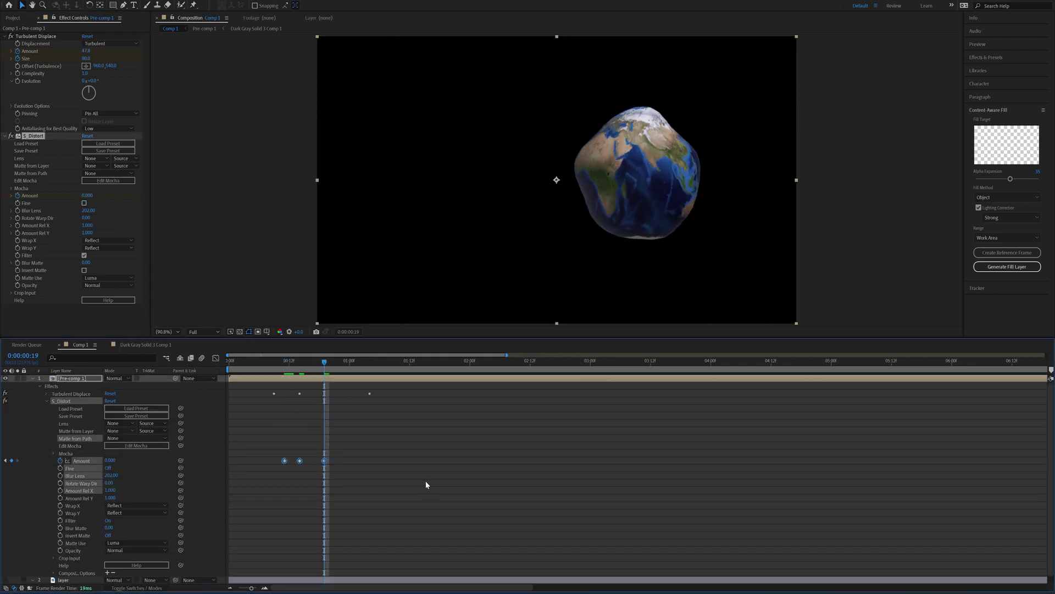
pyautogui.press('F9')
pyautogui.click(215, 358)
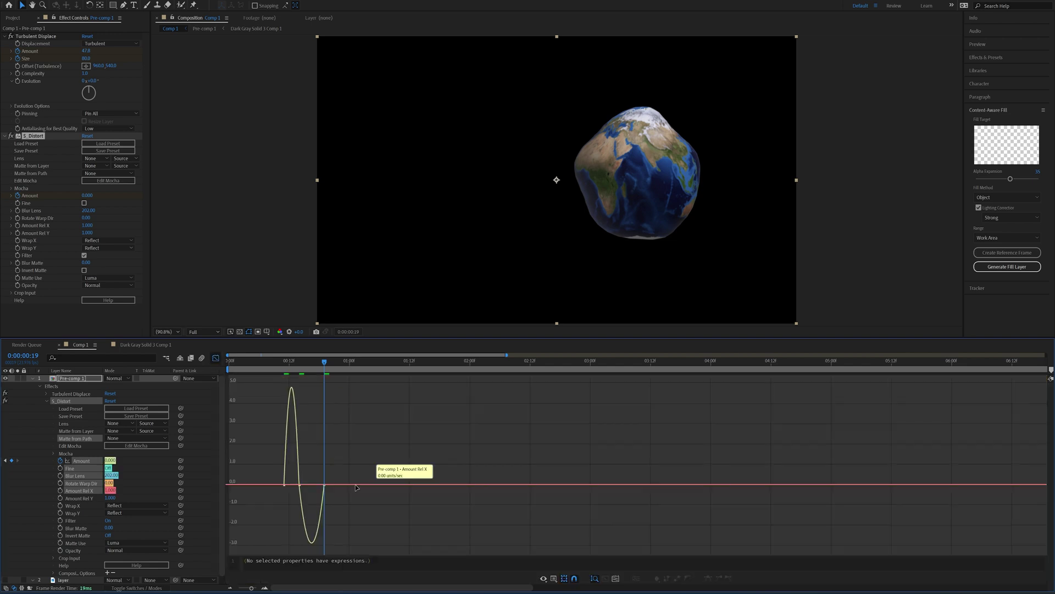
pyautogui.moveTo(325, 485); pyautogui.dragTo(296, 488)
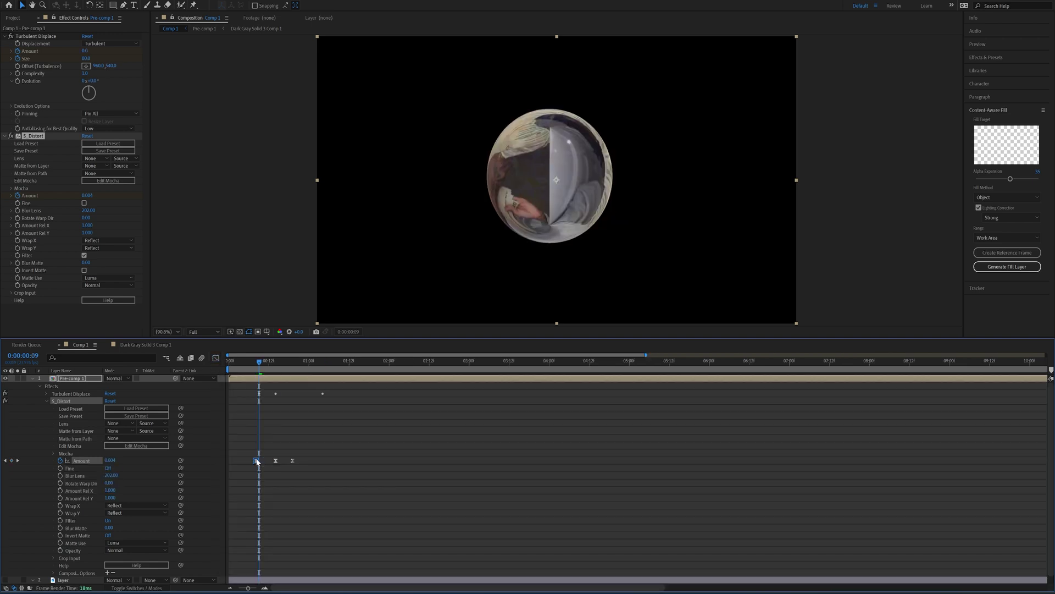
# - Spread the outer S_Distort Amount keyframes to about frame 8 and 1 second 9 frames, and preview the animation
pyautogui.click(293, 460)
pyautogui.moveTo(296, 463); pyautogui.dragTo(302, 463)
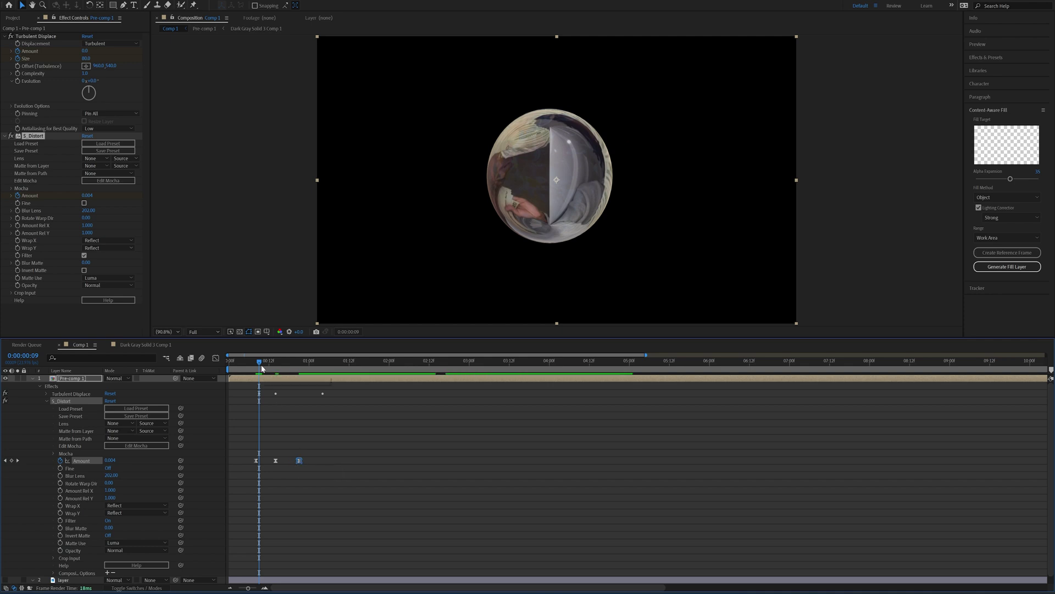
pyautogui.moveTo(260, 363); pyautogui.dragTo(253, 363)
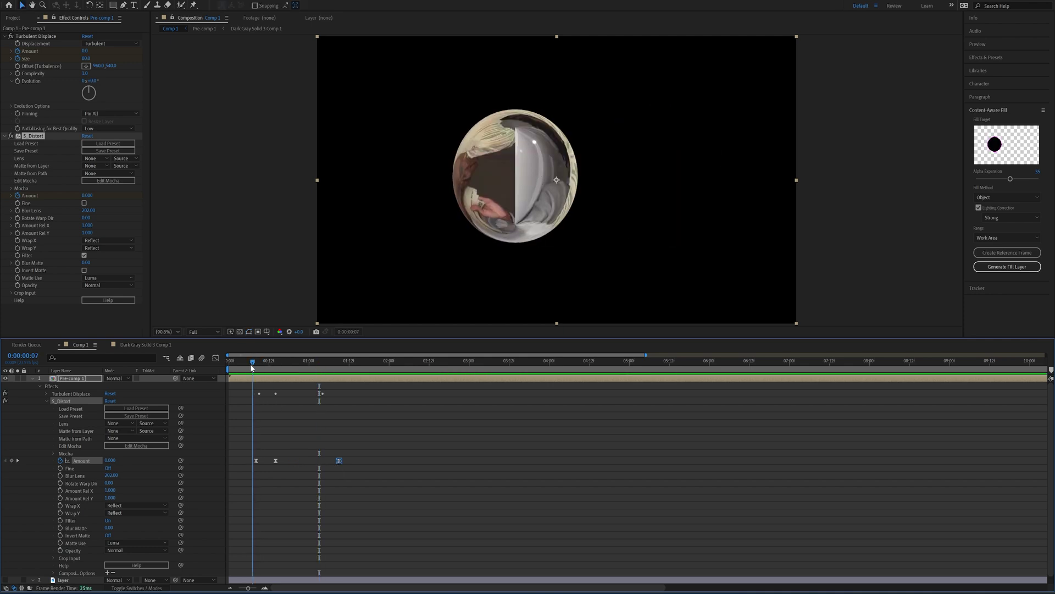
pyautogui.press('space')
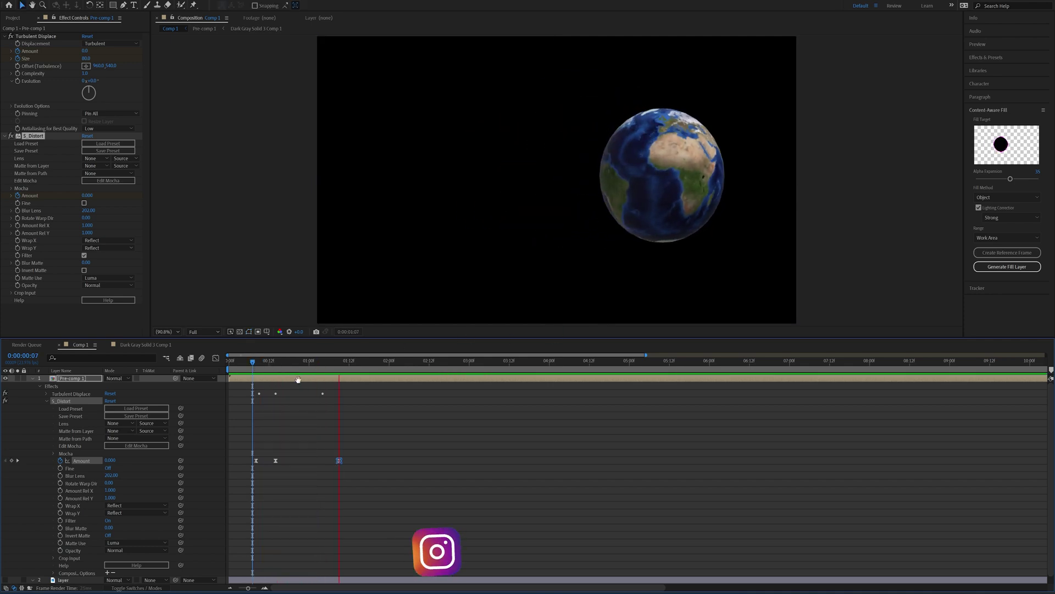
# - Apply the Displacer Pro effect to Pre-comp 1 with the playhead at frame 14
pyautogui.click(276, 362)
pyautogui.click(286, 386)
pyautogui.click(308, 379)
pyautogui.hotkey('ctrl', 'space')
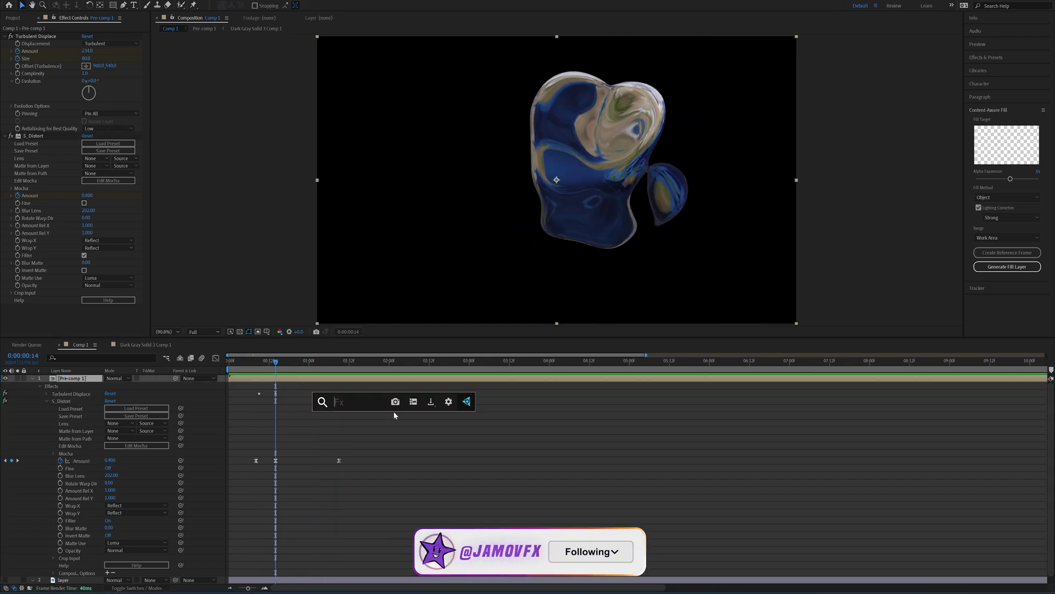
pyautogui.write('disapl')
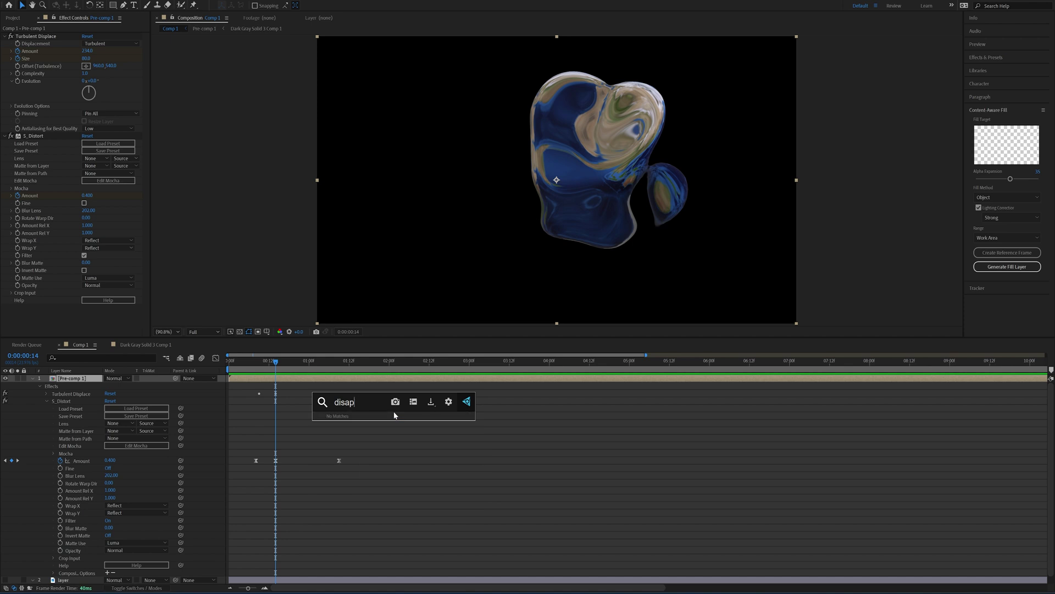
pyautogui.press('BackSpace')
pyautogui.press('BackSpace')
pyautogui.press('Return')
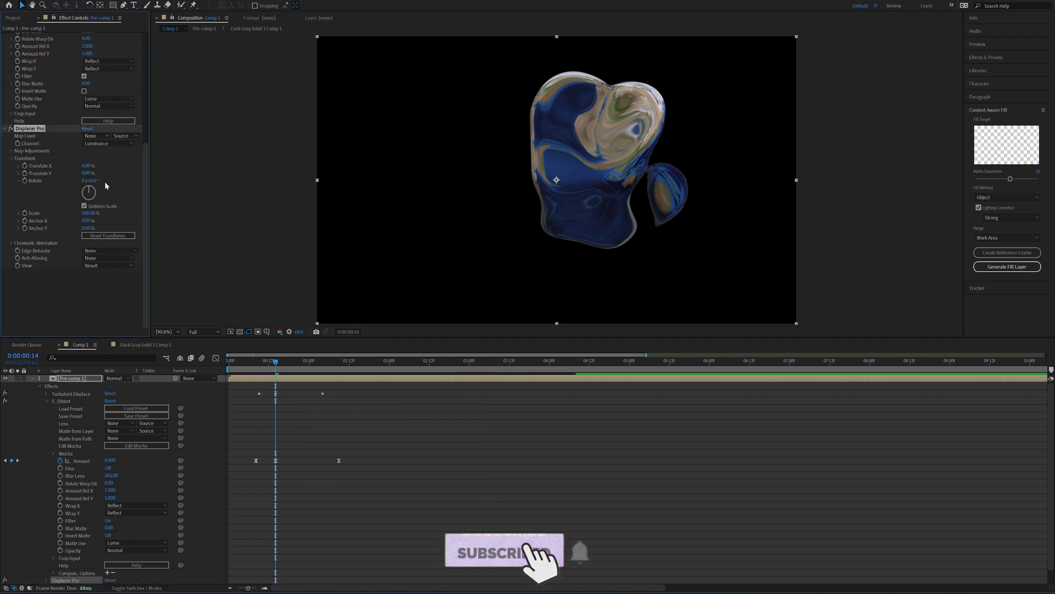
# - Keyframe Displacer Pro's Translate X at about 16% on frame 14 and 0% on frames 9 and 20
pyautogui.moveTo(86, 173); pyautogui.dragTo(99, 178)
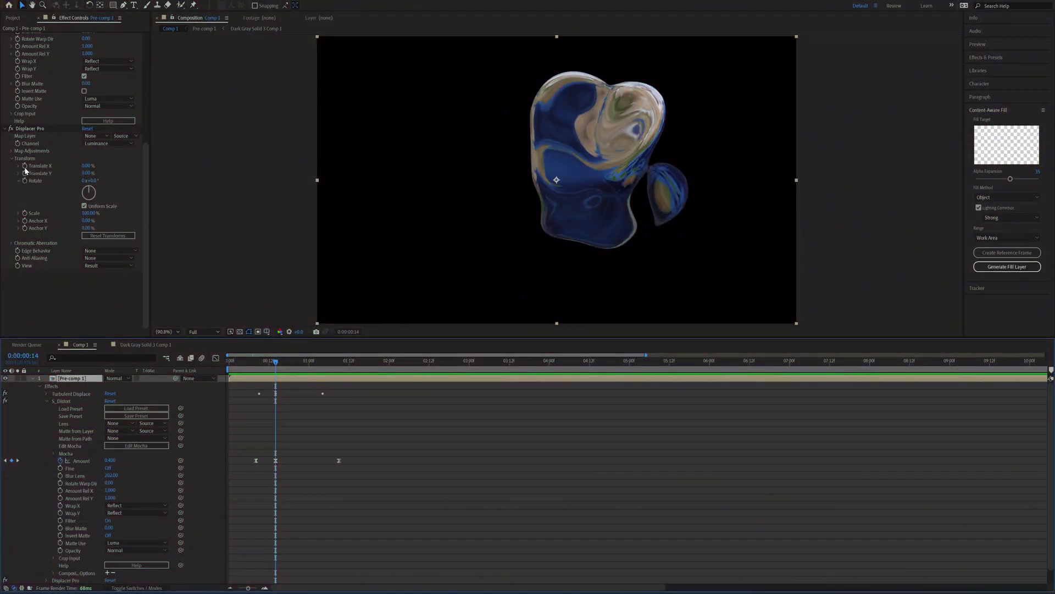
pyautogui.moveTo(87, 165); pyautogui.dragTo(103, 173)
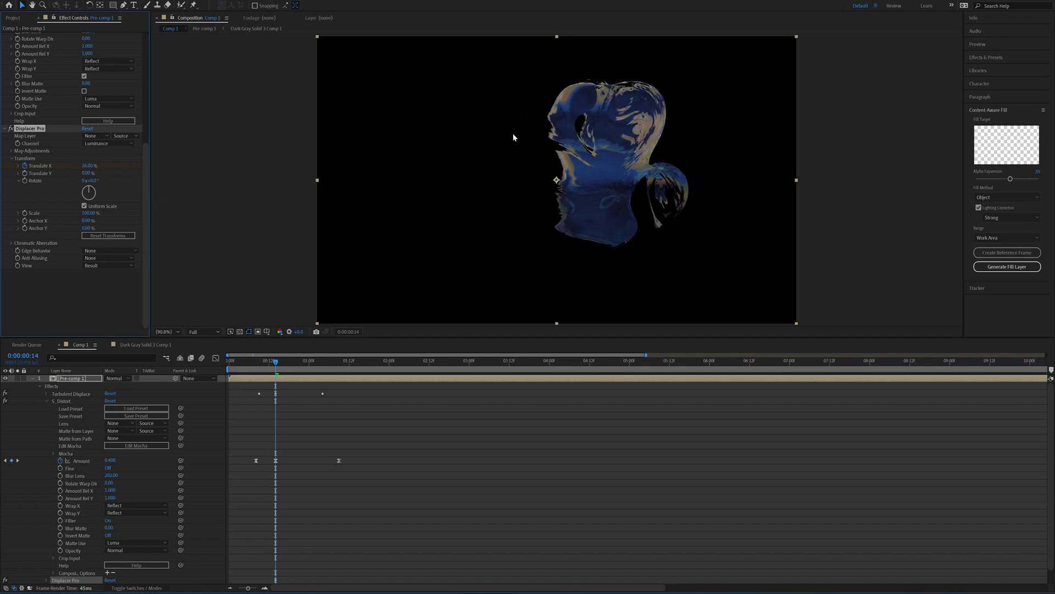
pyautogui.moveTo(268, 362); pyautogui.dragTo(259, 368)
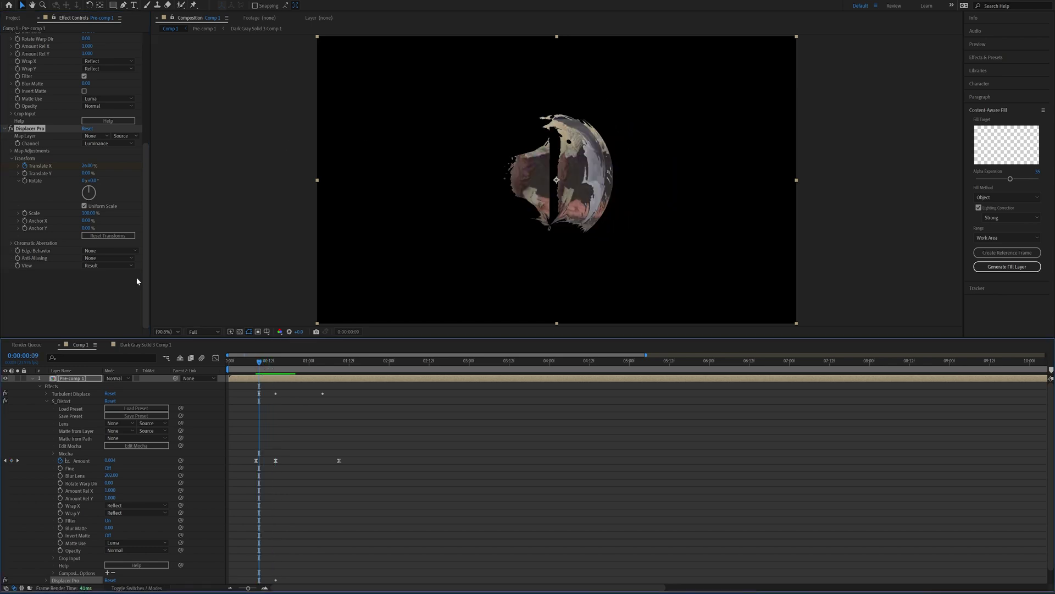
pyautogui.click(88, 165)
pyautogui.write('0')
pyautogui.press('Return')
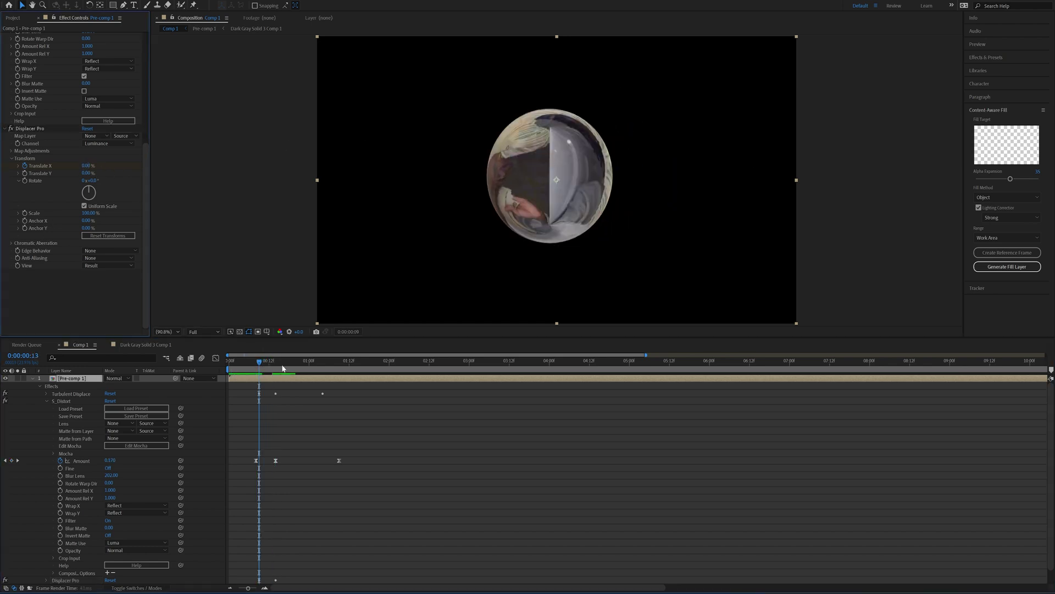
pyautogui.moveTo(283, 368); pyautogui.dragTo(297, 369)
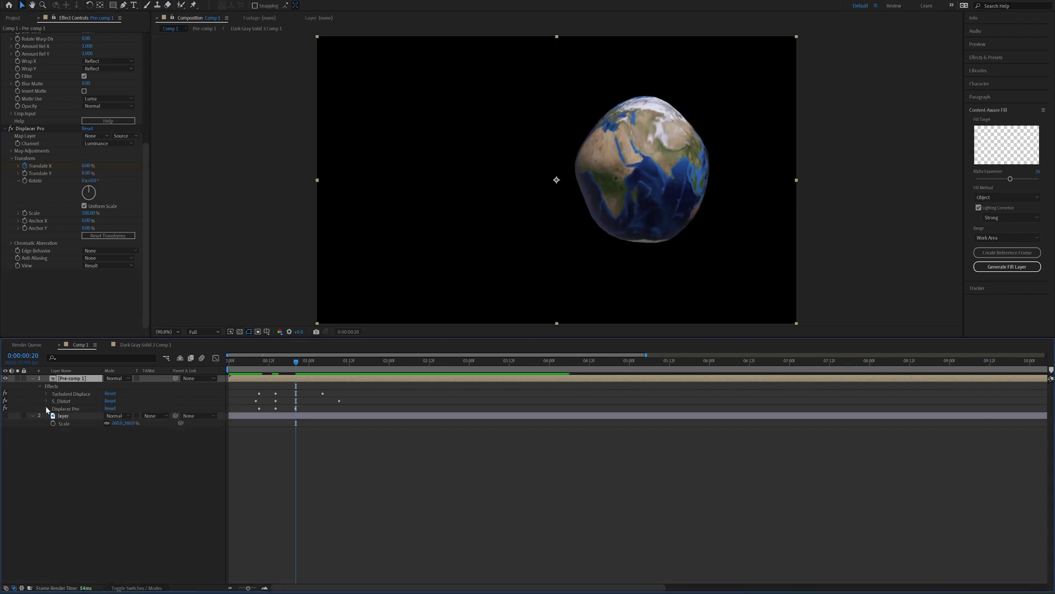
# - Expand Displacer Pro's Transform properties and easy-ease the three Translate X keyframes
pyautogui.click(47, 409)
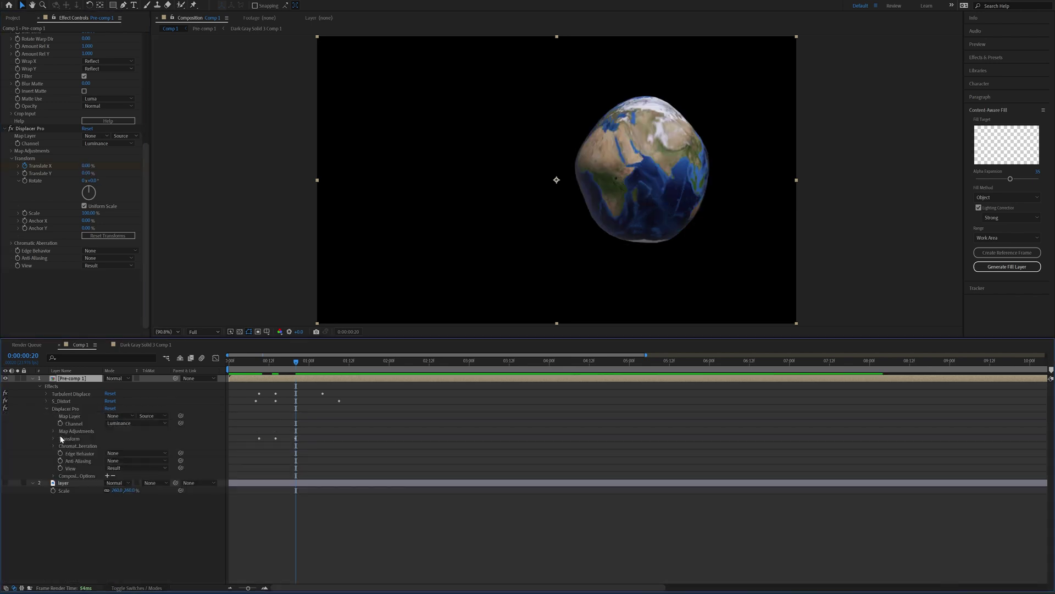
pyautogui.click(53, 438)
pyautogui.moveTo(246, 429); pyautogui.dragTo(363, 473)
pyautogui.press('F9')
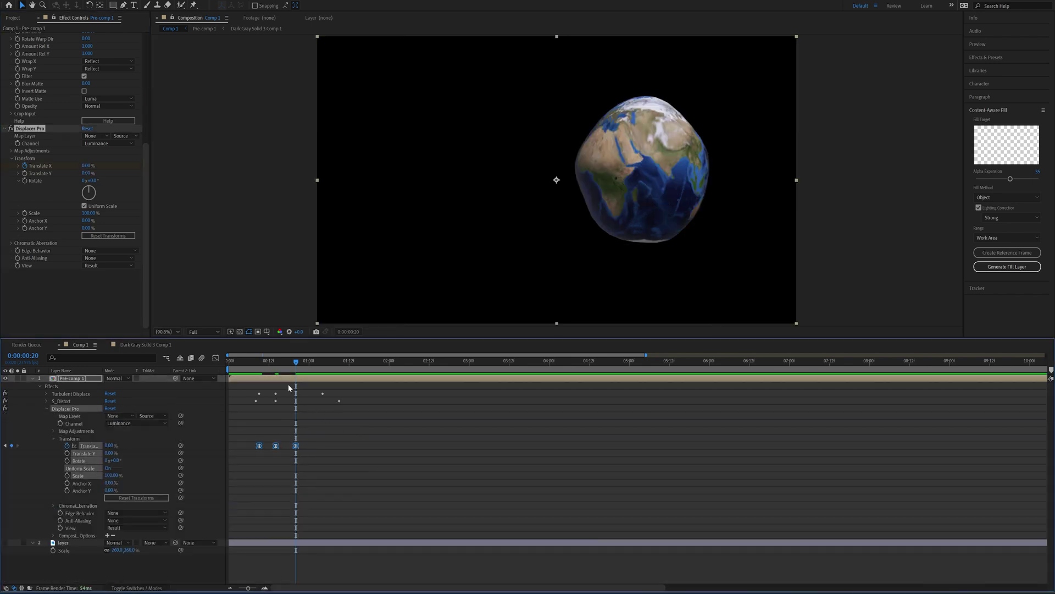
# - Move Displacer Pro's first Translate X keyframe to frame 7, set its frame 14 keyframe to a negative value, and preview the animation
pyautogui.click(276, 366)
pyautogui.click(318, 431)
pyautogui.moveTo(276, 366); pyautogui.dragTo(253, 364)
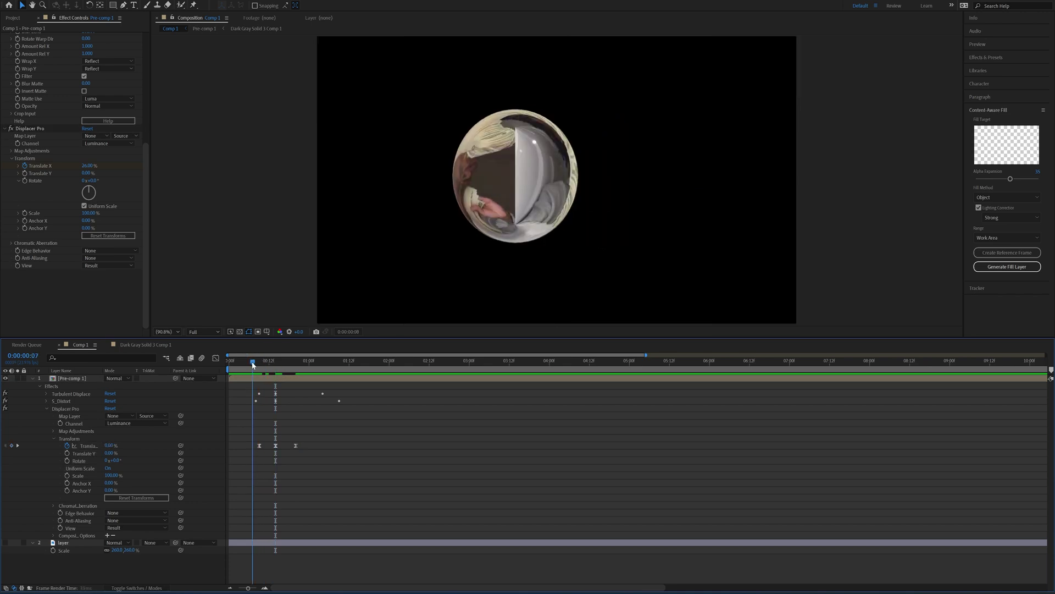
pyautogui.moveTo(259, 445); pyautogui.dragTo(253, 445)
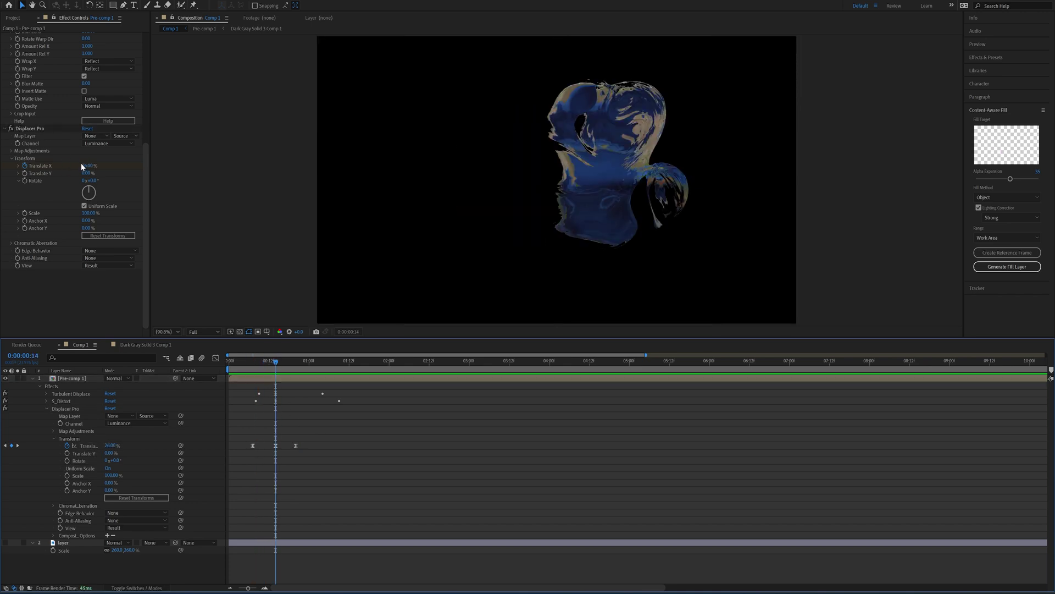
pyautogui.moveTo(86, 166); pyautogui.dragTo(60, 166)
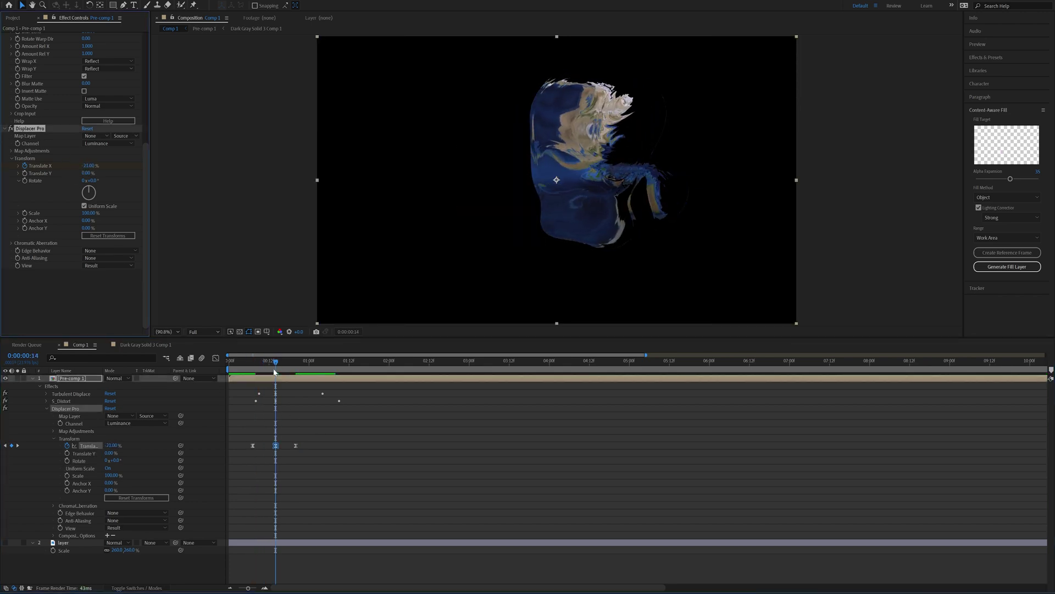
pyautogui.press('space')
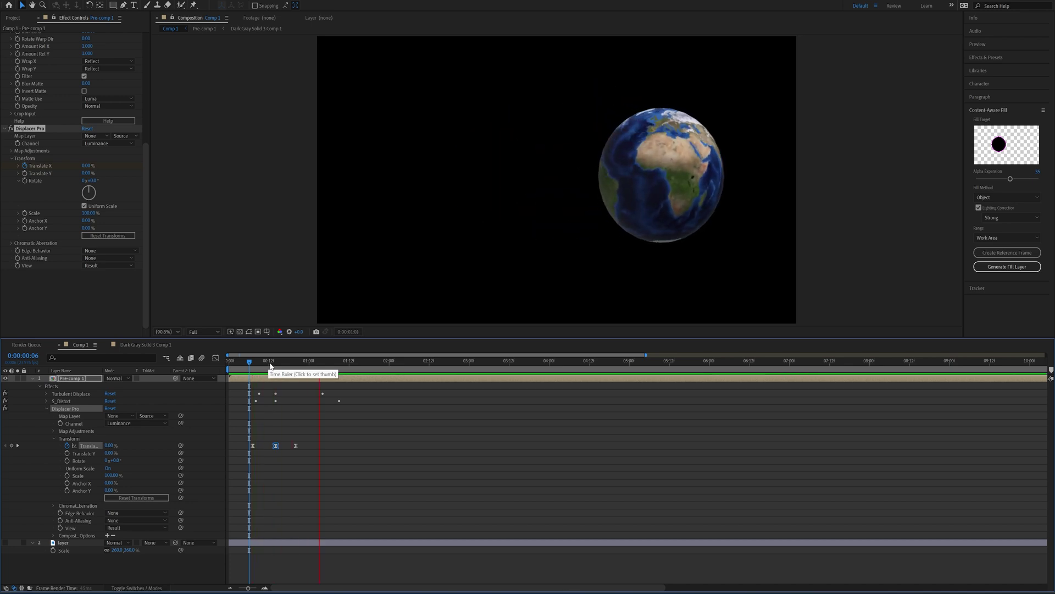
pyautogui.press('space')
# - Spread the Translate X keyframes to about frame 5, frame 15 and 1 second 3 frames, and play back the result
pyautogui.moveTo(295, 446); pyautogui.dragTo(320, 446)
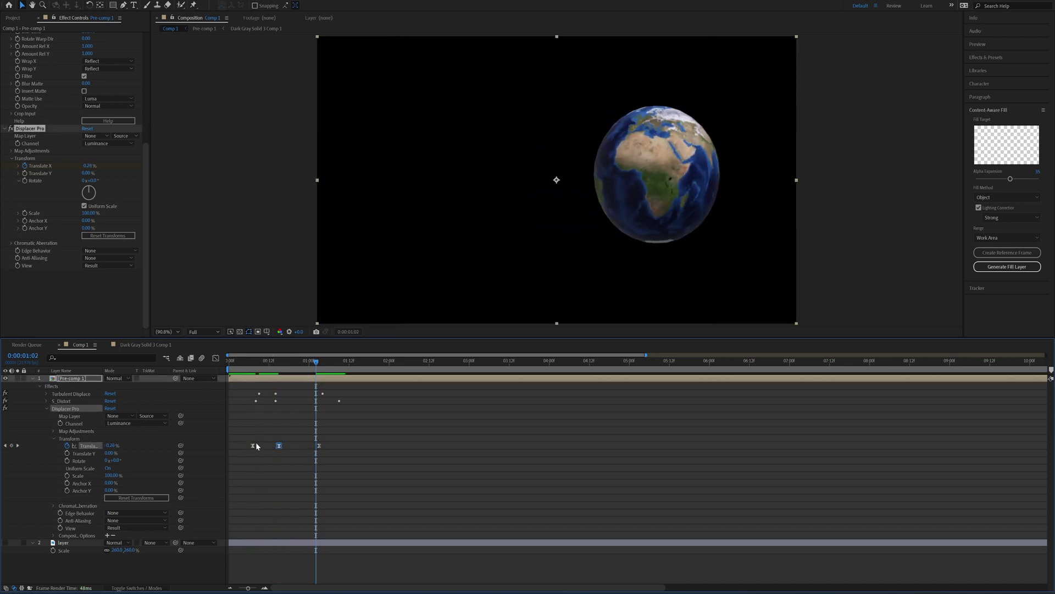
pyautogui.press('space')
pyautogui.click(243, 363)
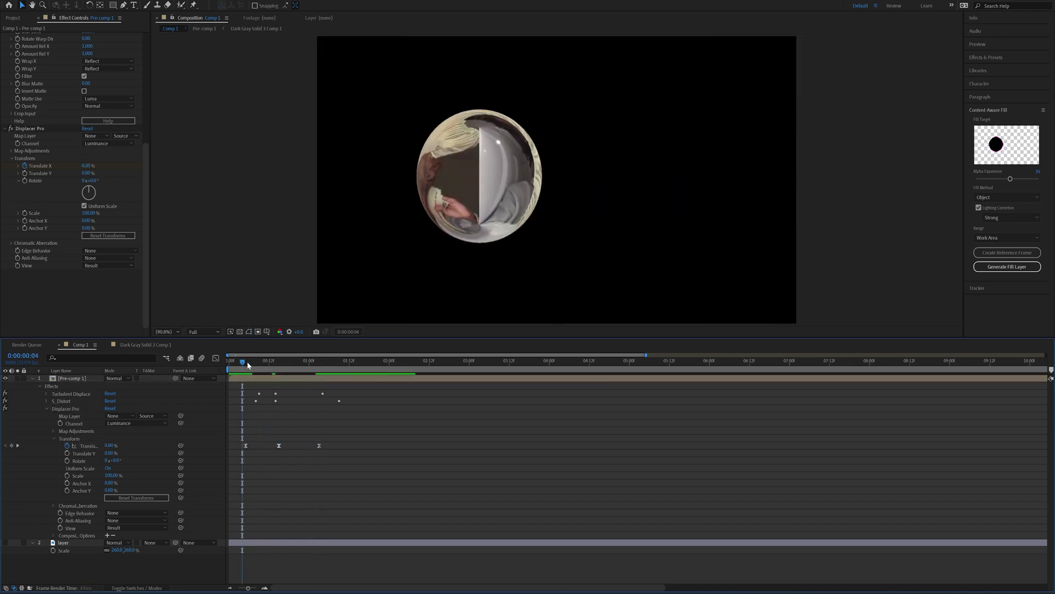
pyautogui.press('space')
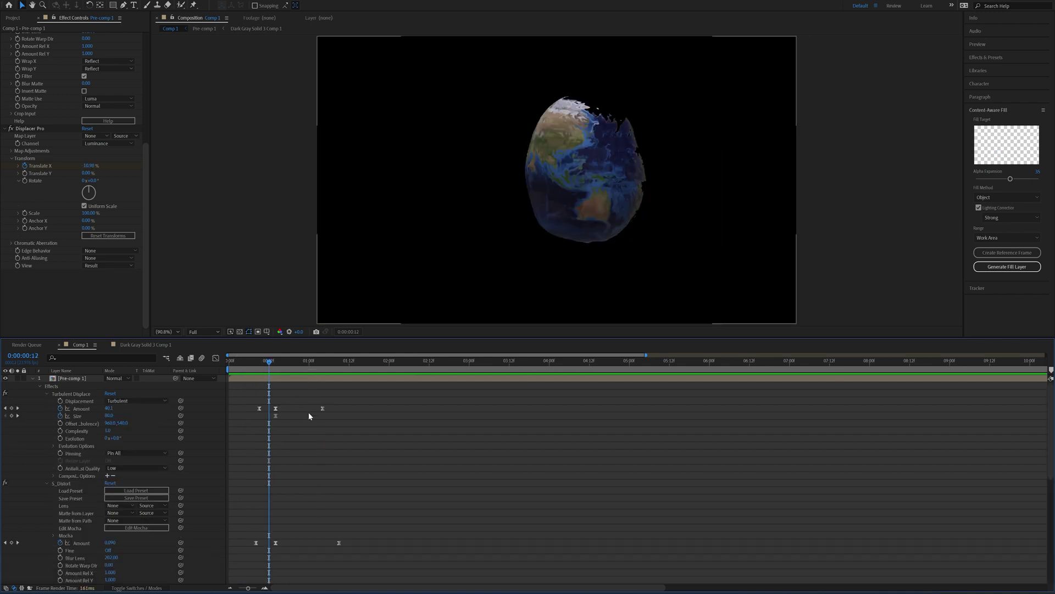
# - Shift all Turbulent Displace and S_Distort keyframes two frames earlier so their peaks sit on frame 12, and preview the morph
pyautogui.scroll(-1, 309, 415)
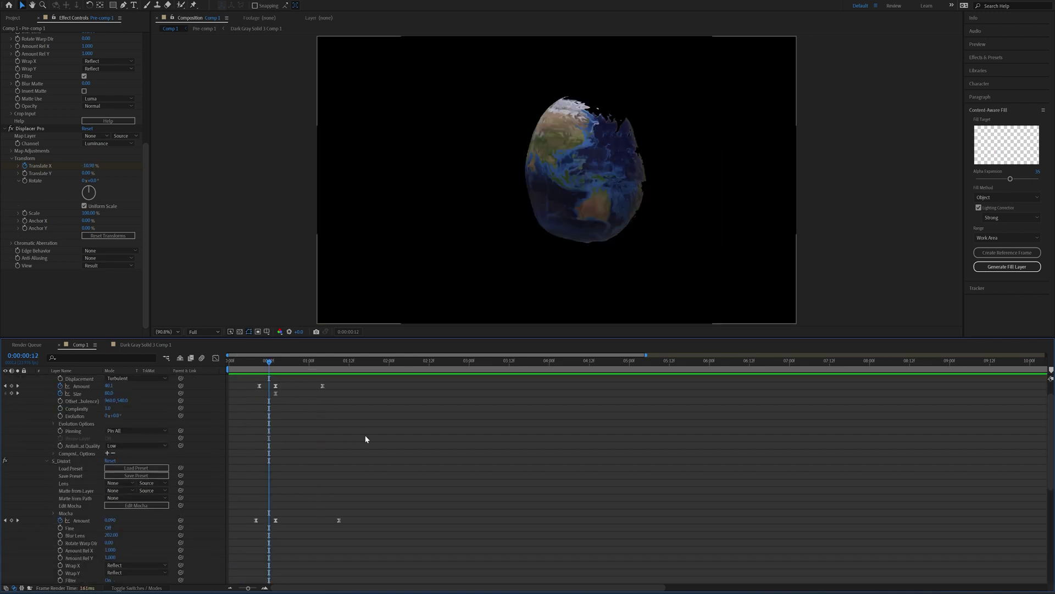
pyautogui.scroll(1, 365, 434)
pyautogui.moveTo(368, 394); pyautogui.dragTo(242, 539)
pyautogui.moveTo(277, 476); pyautogui.dragTo(268, 476)
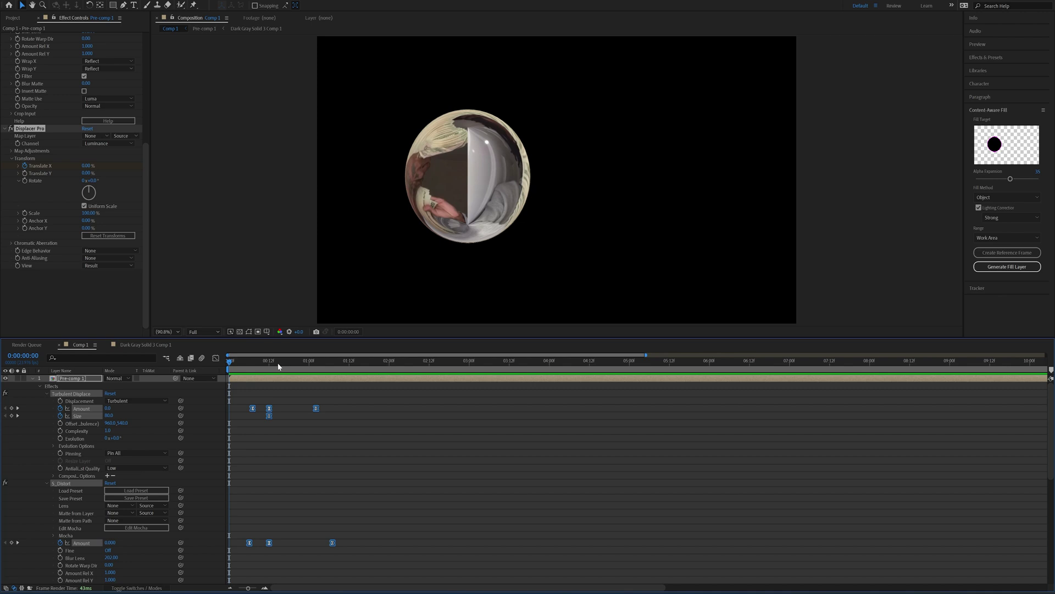
pyautogui.press('space')
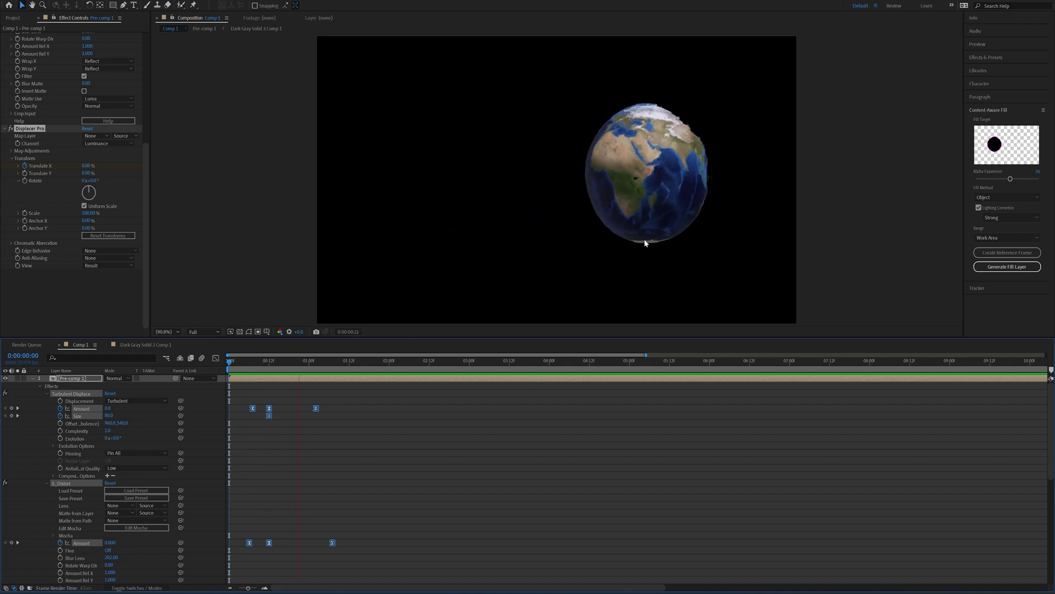
# - Apply the S_DistortChroma effect to Pre-comp 1 with the playhead at frame 12
pyautogui.click(317, 406)
pyautogui.click(322, 381)
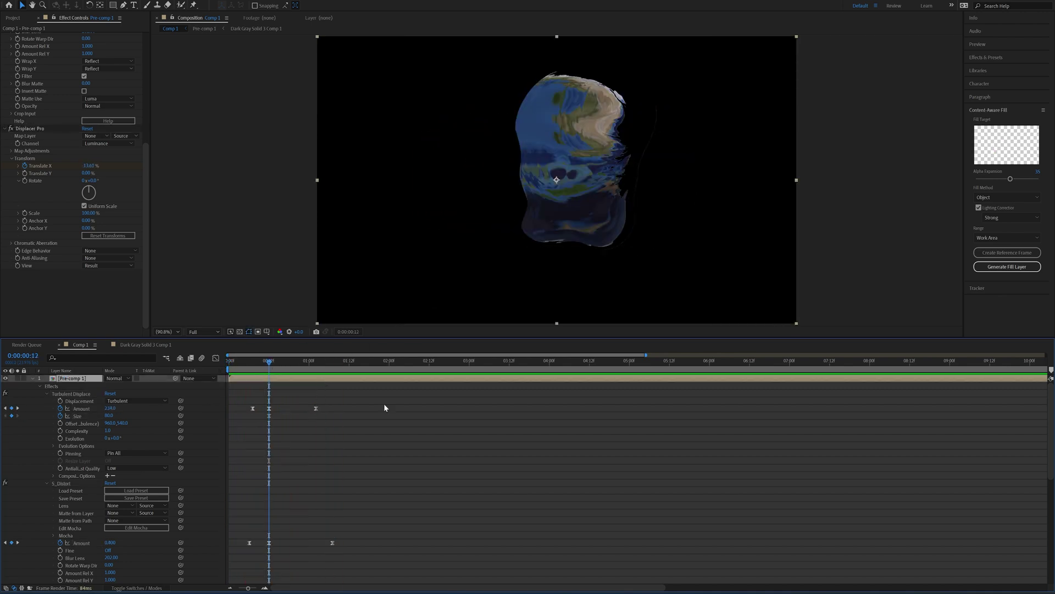
pyautogui.hotkey('ctrl', 'space')
pyautogui.write('dist')
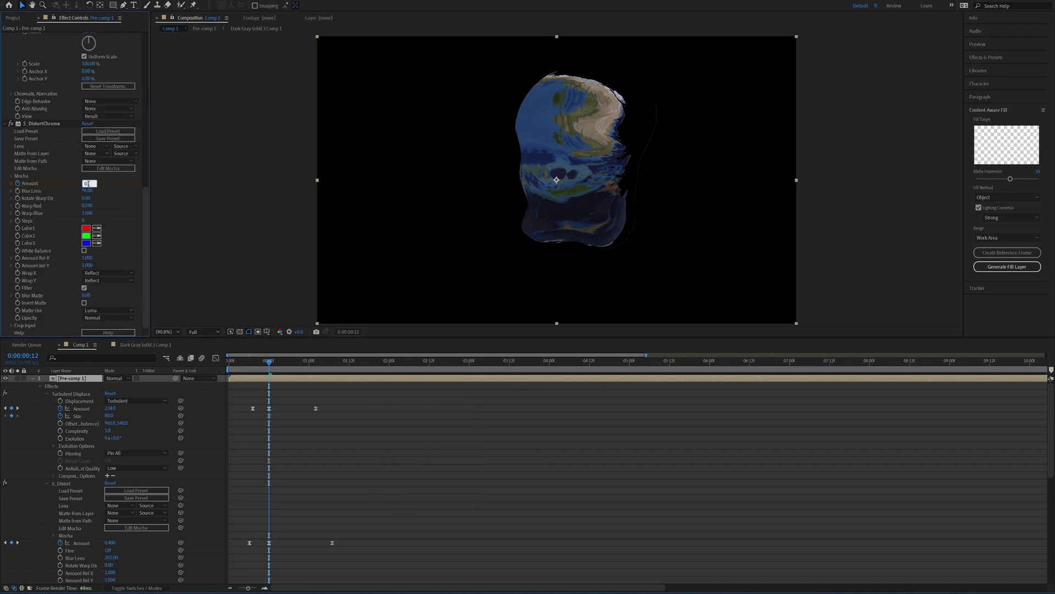
# - Set S_DistortChroma's Amount to 0.5 on frame 12 and raise its Blur Lens to about 203
pyautogui.write('0.5')
pyautogui.press('Return')
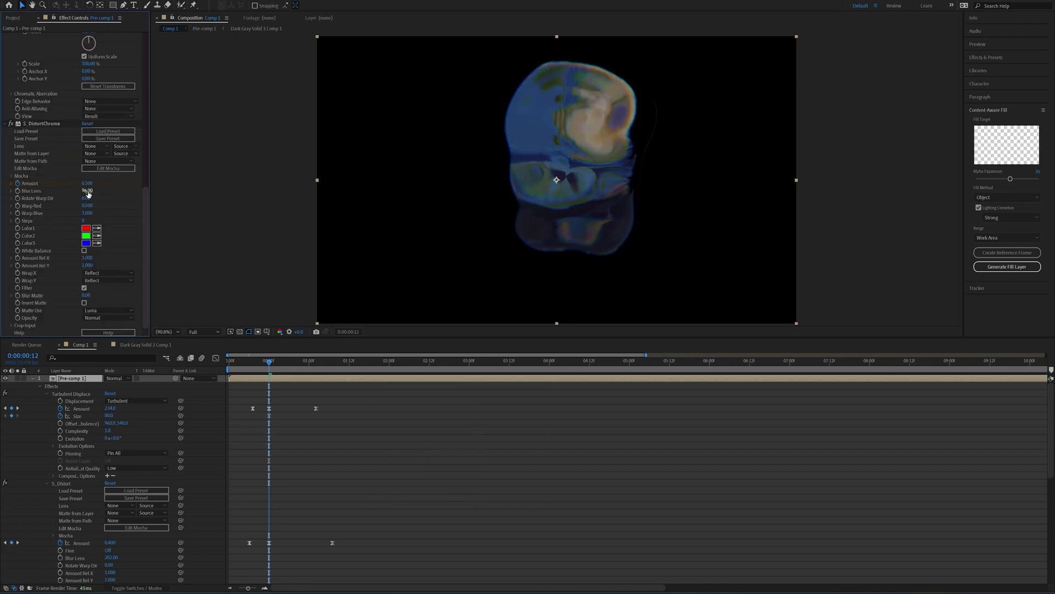
pyautogui.moveTo(88, 193); pyautogui.dragTo(132, 192)
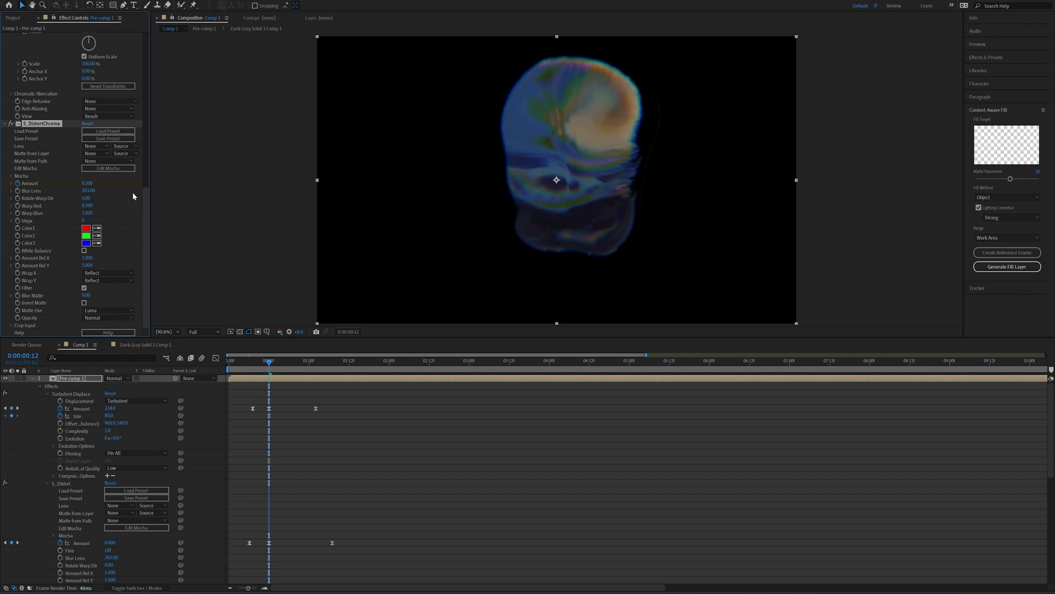
# - Keyframe S_DistortChroma's Amount at 0 on frame 7 and lower its value on frame 12
pyautogui.press('pageup')
pyautogui.press('pageup')
pyautogui.press('pageup')
pyautogui.press('pageup')
pyautogui.press('pageup')
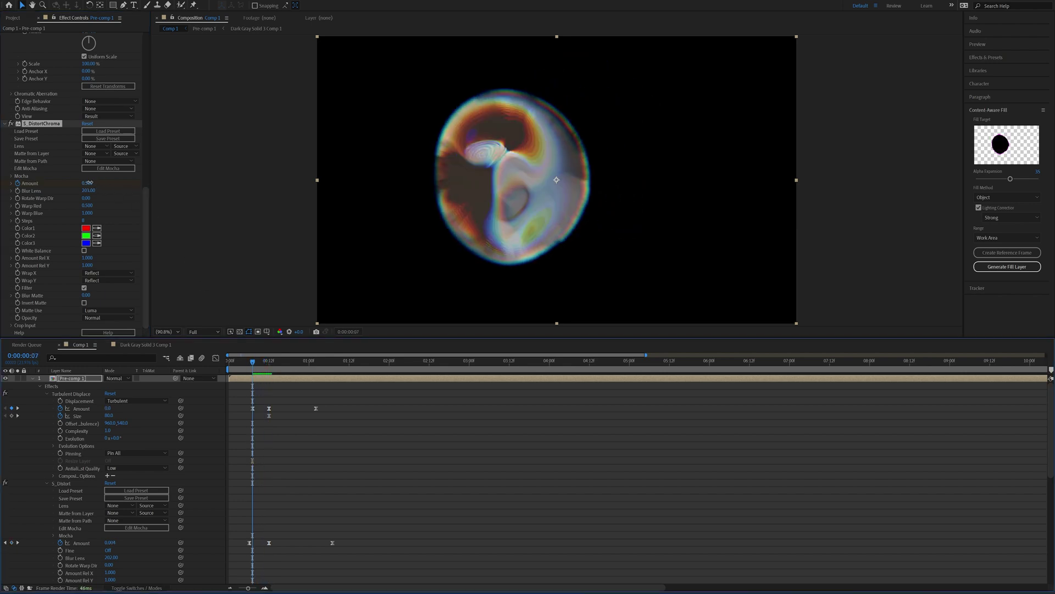
pyautogui.click(89, 182)
pyautogui.write('0')
pyautogui.press('Return')
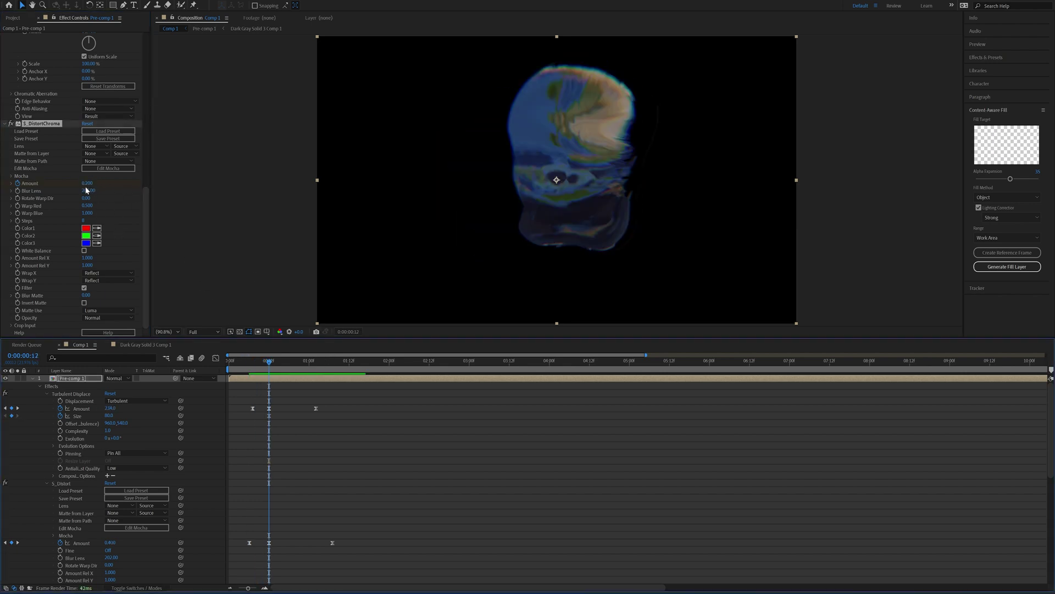
# - Scrub through the chromatic distortion around frames 4 to 12 and play back the complete sphere-to-Earth morph
pyautogui.click(253, 364)
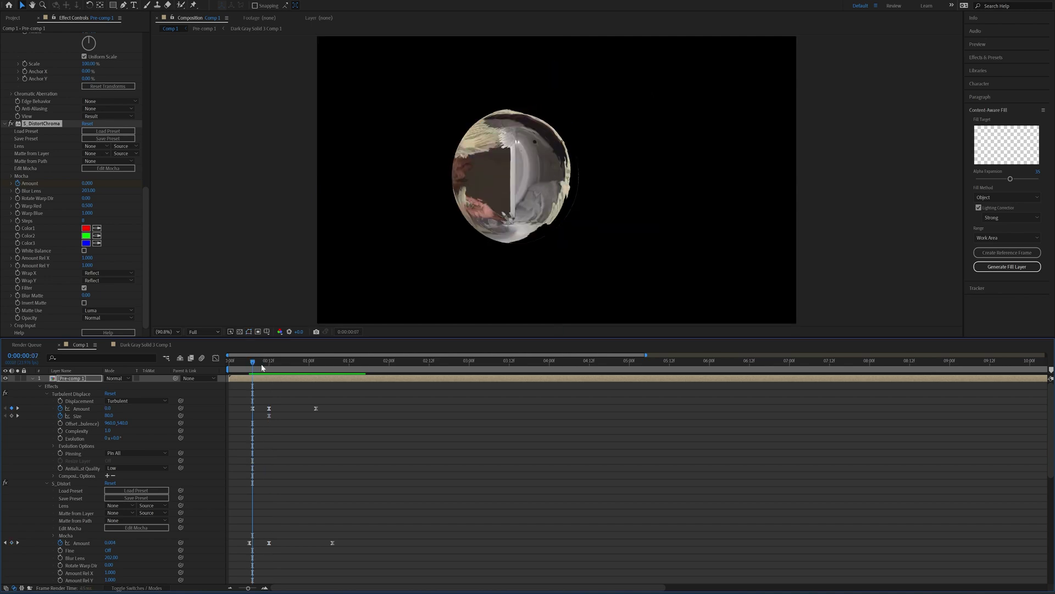
pyautogui.moveTo(265, 363); pyautogui.dragTo(246, 362)
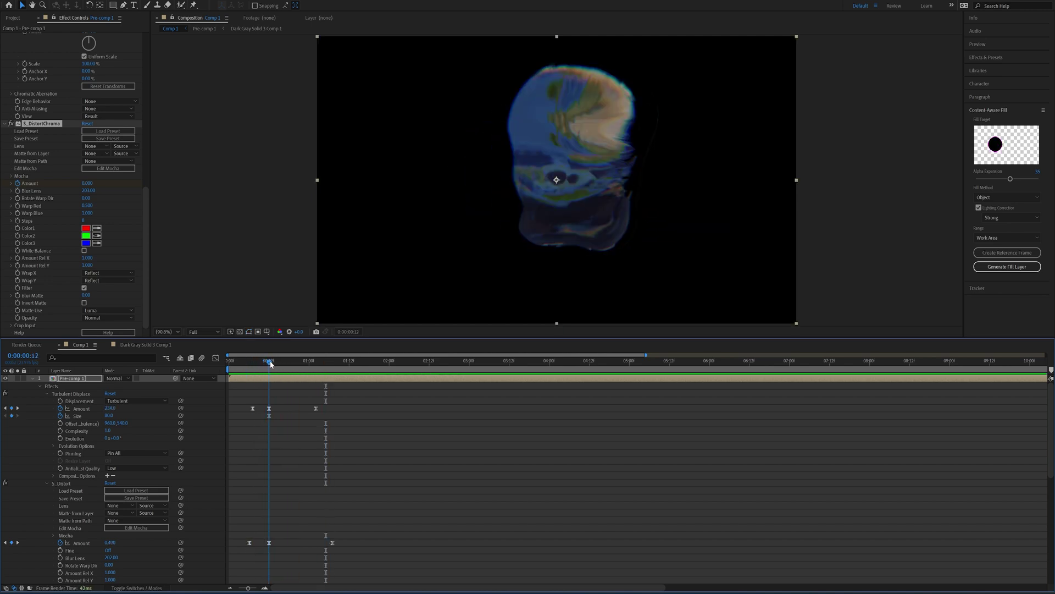
pyautogui.press('space')
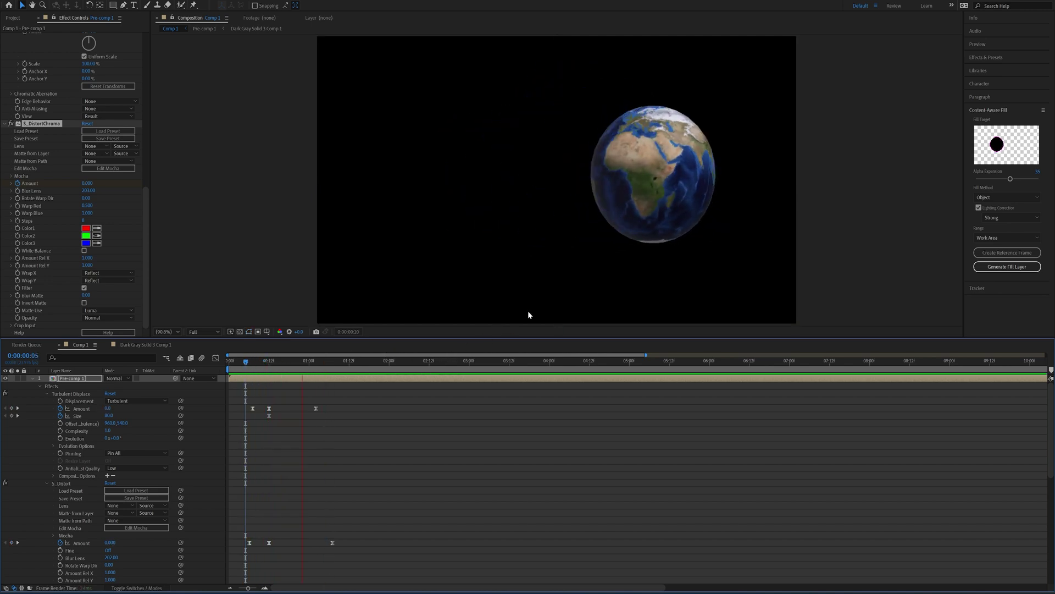
pyautogui.click(253, 363)
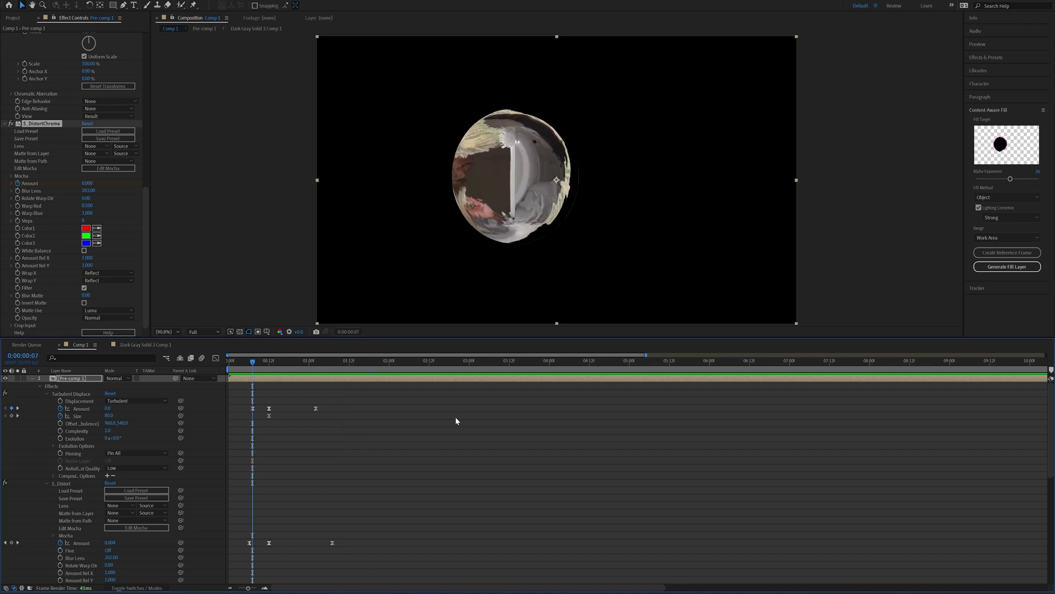
pyautogui.moveTo(248, 363); pyautogui.dragTo(242, 363)
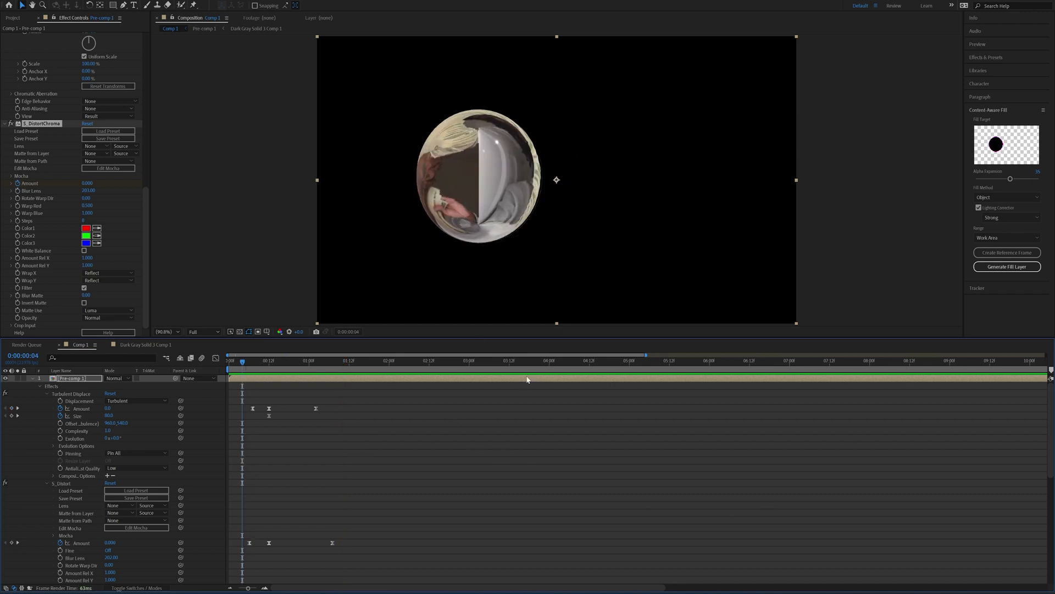
pyautogui.press('space')
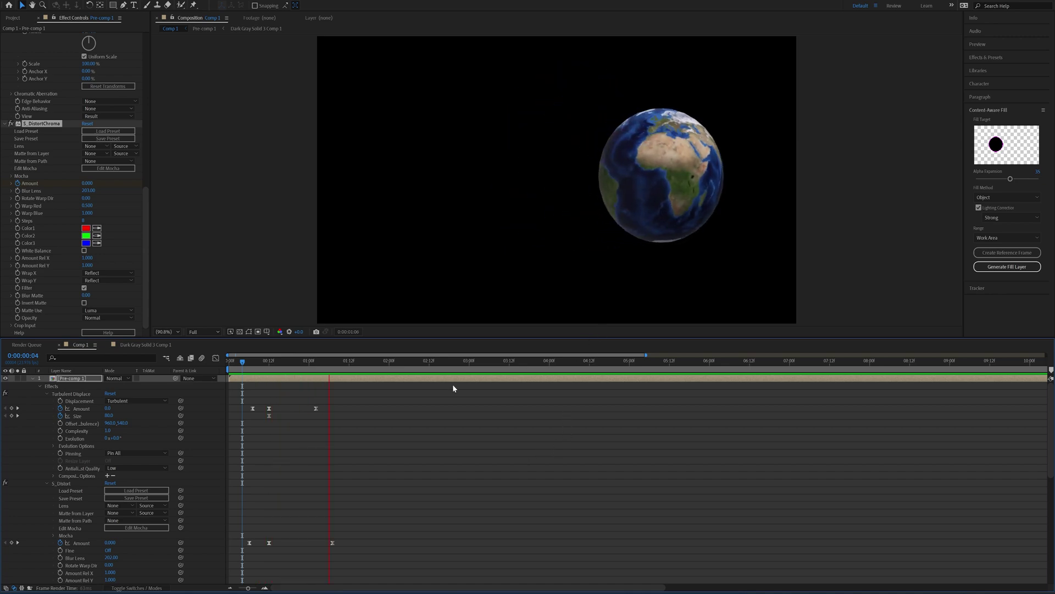